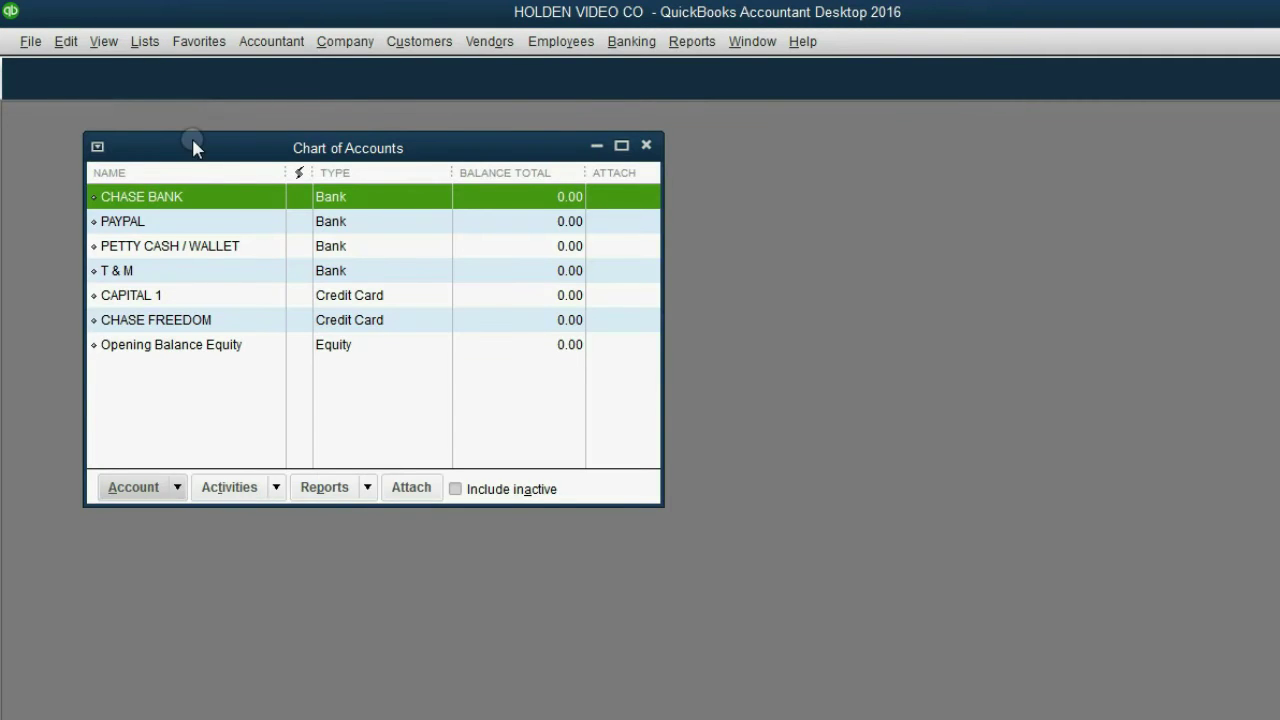
Drag the Chart of Accounts window, listing the banks, credit cards and equity account, into position
{"action": "left_click_drag", "start_coordinate": [195, 145], "coordinate": [153, 155]}
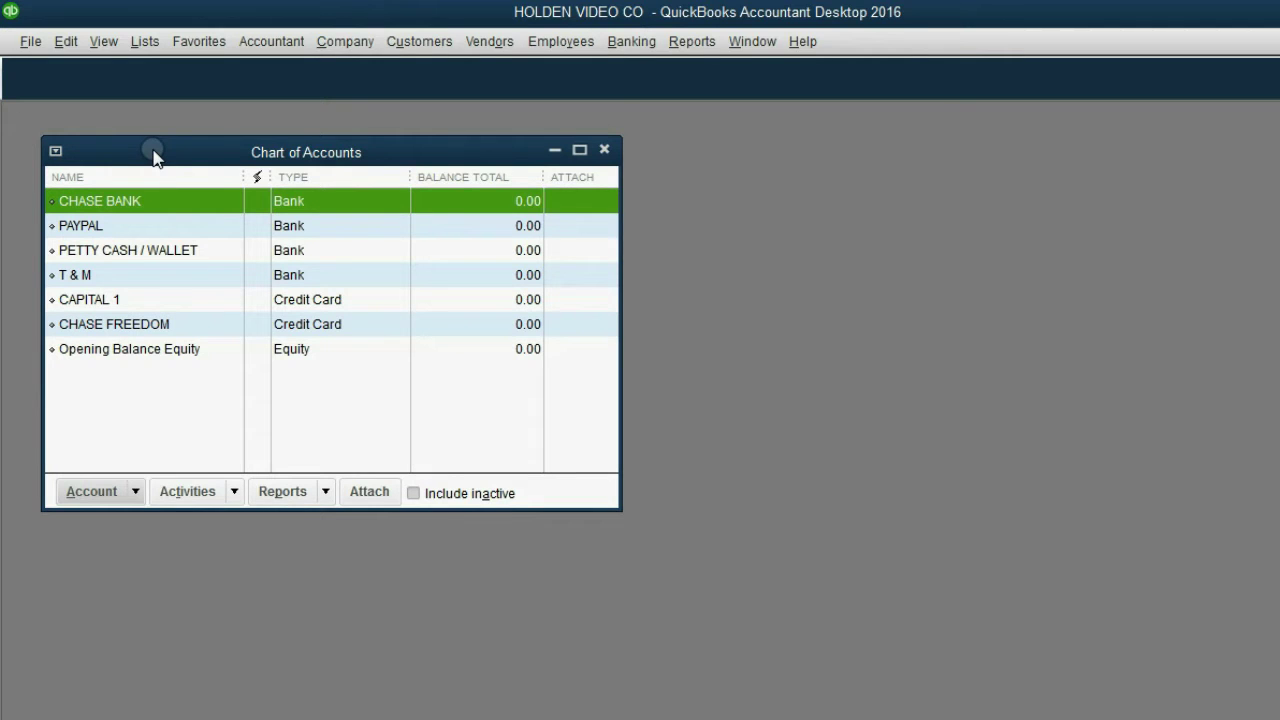
{"action": "mouse_move", "coordinate": [153, 155]}
{"action": "left_mouse_down"}
{"action": "mouse_move", "coordinate": [189, 150]}
{"action": "mouse_move", "coordinate": [134, 152]}
{"action": "mouse_move", "coordinate": [152, 156]}
{"action": "mouse_move", "coordinate": [123, 180]}
{"action": "mouse_move", "coordinate": [147, 178]}
{"action": "left_mouse_up"}
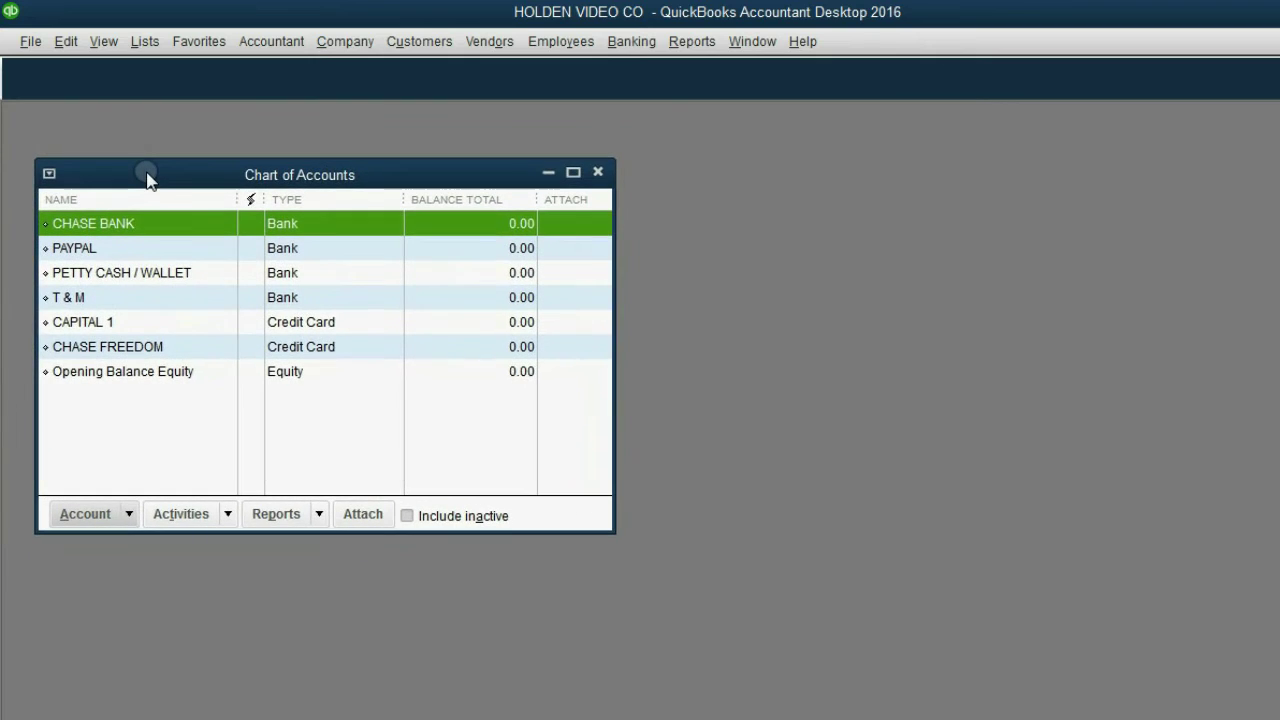
Add the Chart of Accounts to the icon bar with the label Accnt
{"action": "left_click", "coordinate": [101, 43]}
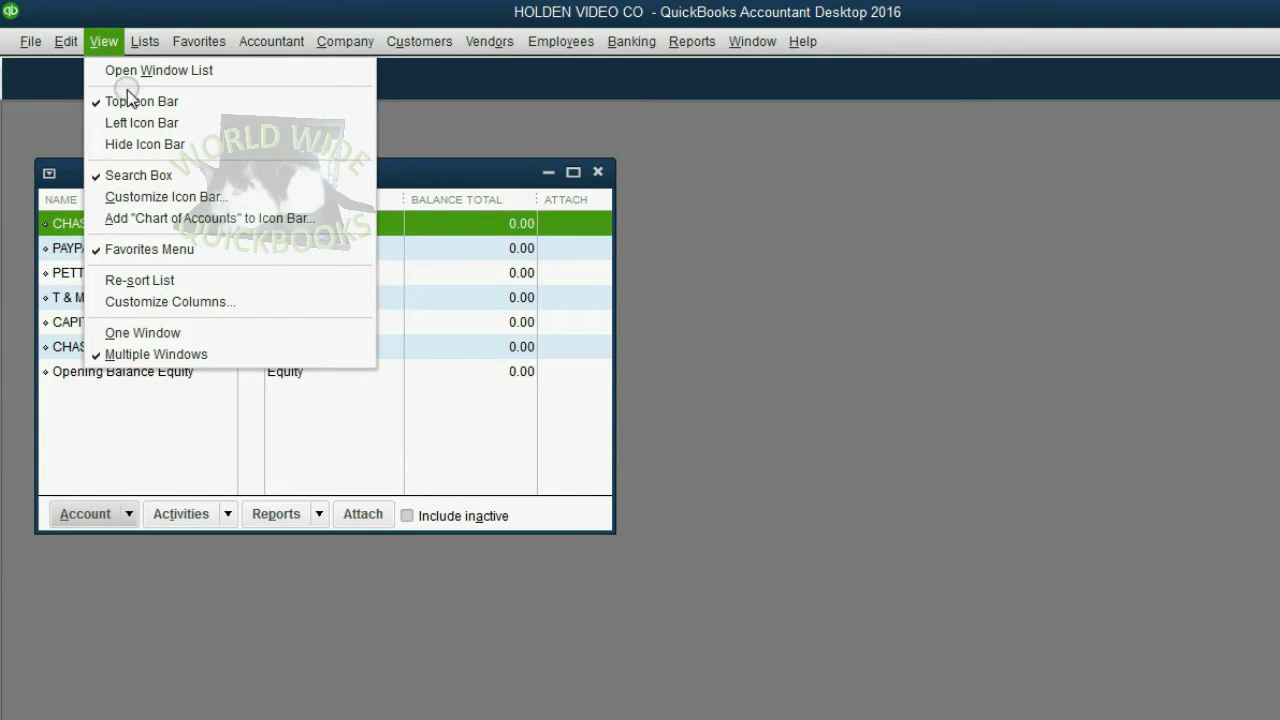
{"action": "left_click", "coordinate": [182, 219]}
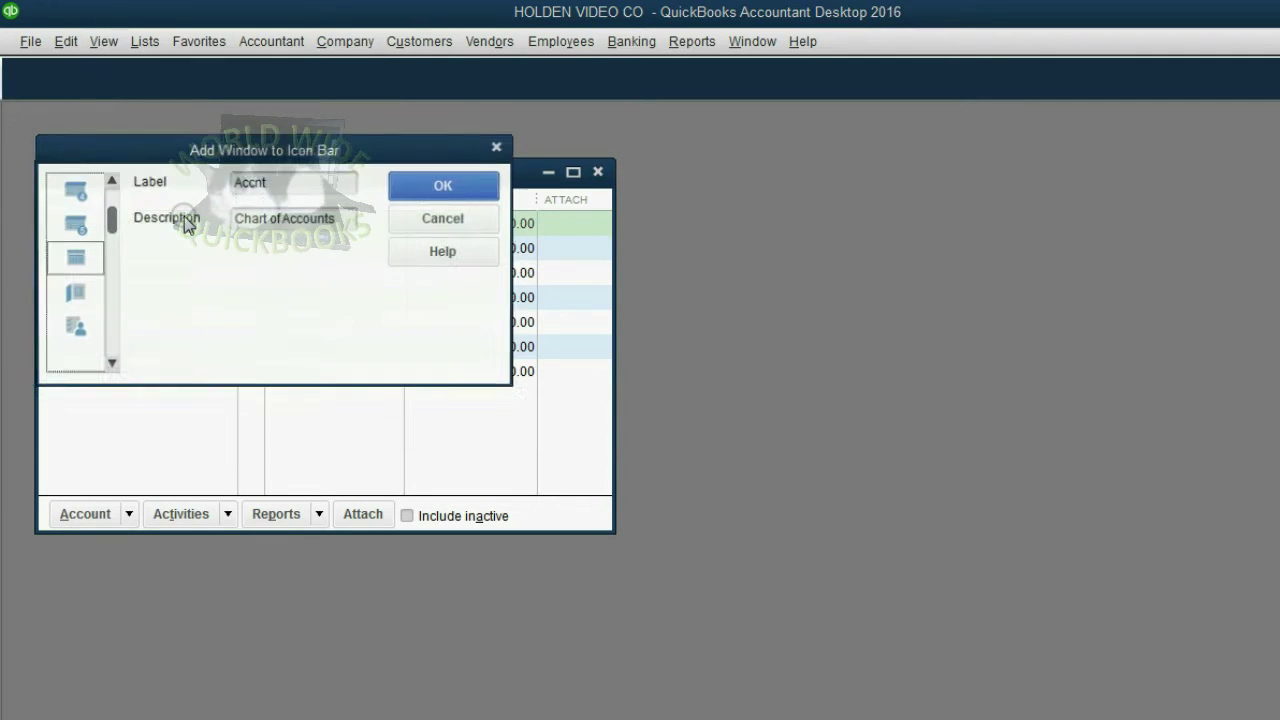
{"action": "left_click", "coordinate": [445, 188]}
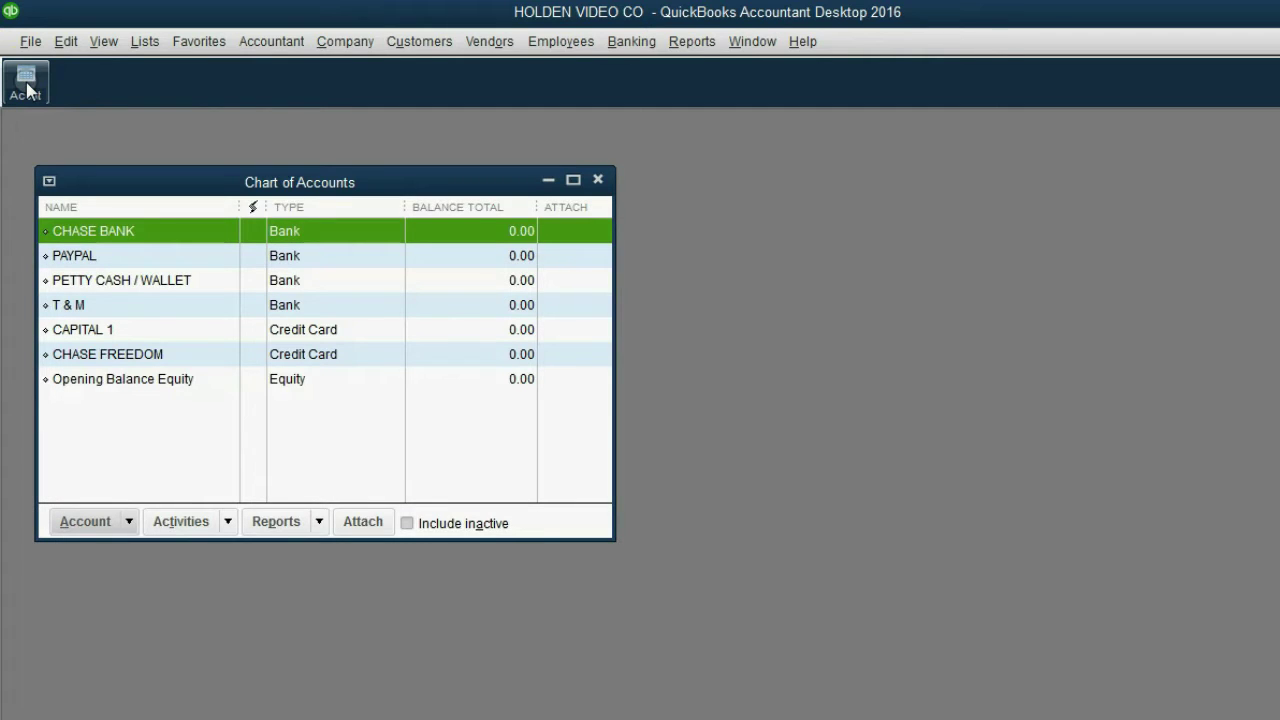
Glance at the Lists menu without choosing, then move the Chart of Accounts window up
{"action": "left_click", "coordinate": [140, 39]}
{"action": "left_click", "coordinate": [690, 208]}
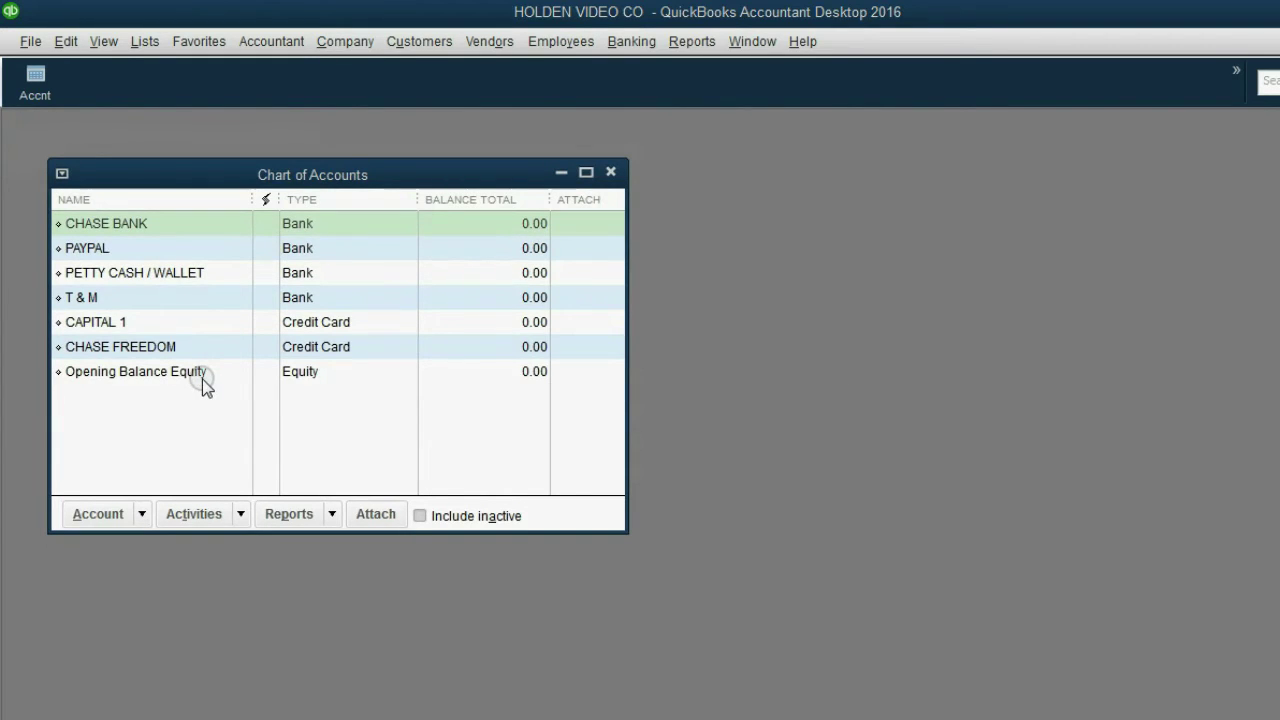
{"action": "left_click_drag", "start_coordinate": [171, 173], "coordinate": [177, 155]}
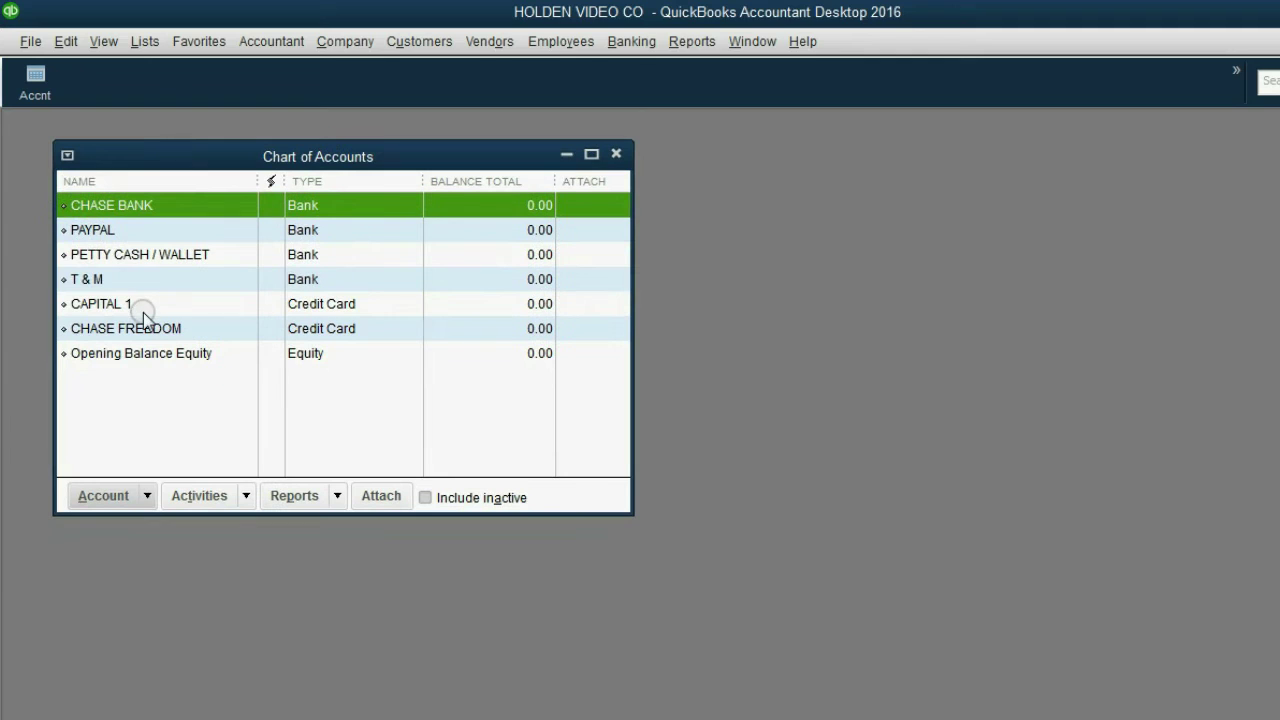
{"action": "double_click", "coordinate": [133, 207]}
{"action": "left_click_drag", "start_coordinate": [236, 149], "coordinate": [205, 141]}
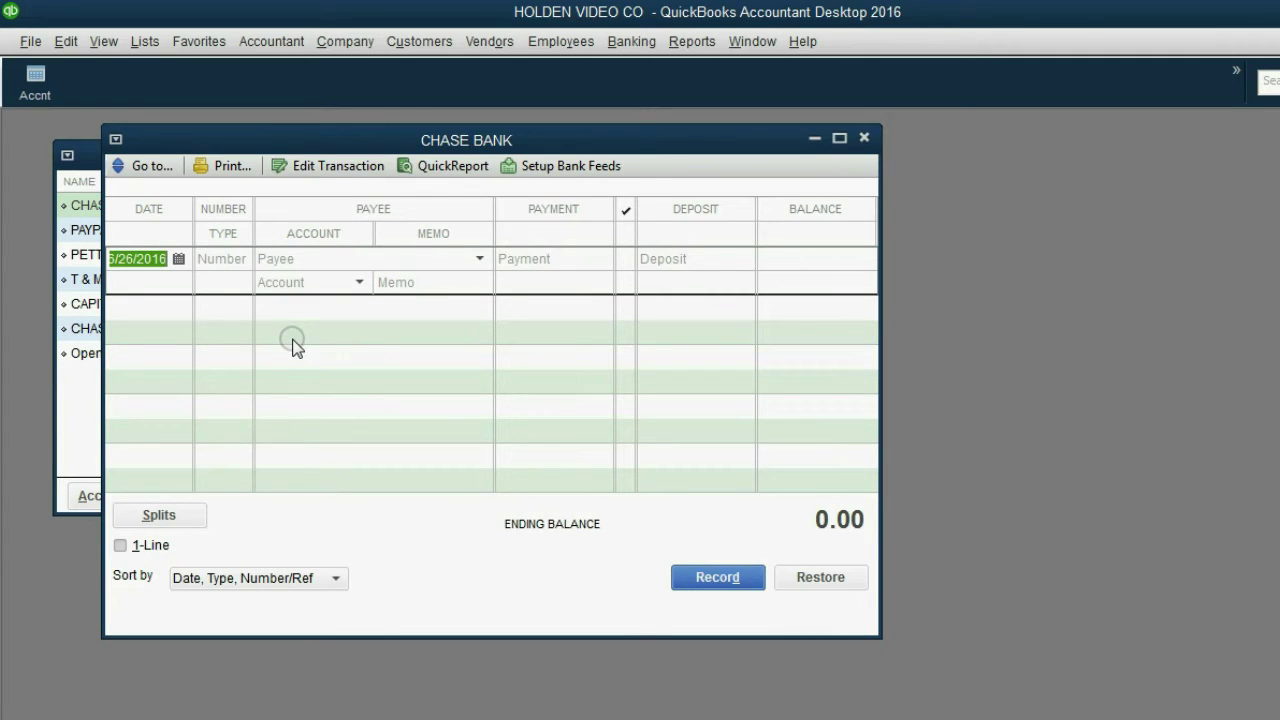
{"action": "left_click", "coordinate": [216, 258]}
{"action": "type", "text": "1"}
{"action": "left_click", "coordinate": [300, 258]}
{"action": "left_click", "coordinate": [317, 282]}
{"action": "left_click", "coordinate": [414, 286]}
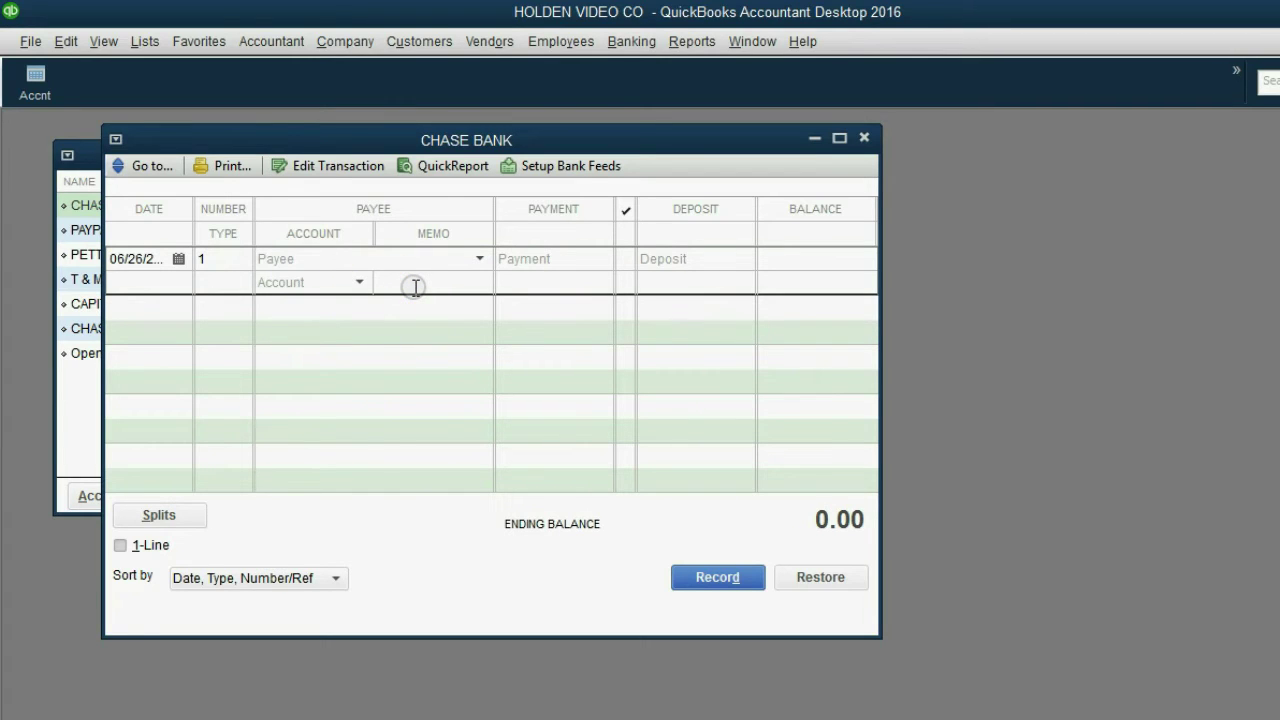
{"action": "left_click", "coordinate": [170, 266]}
{"action": "left_click", "coordinate": [215, 259]}
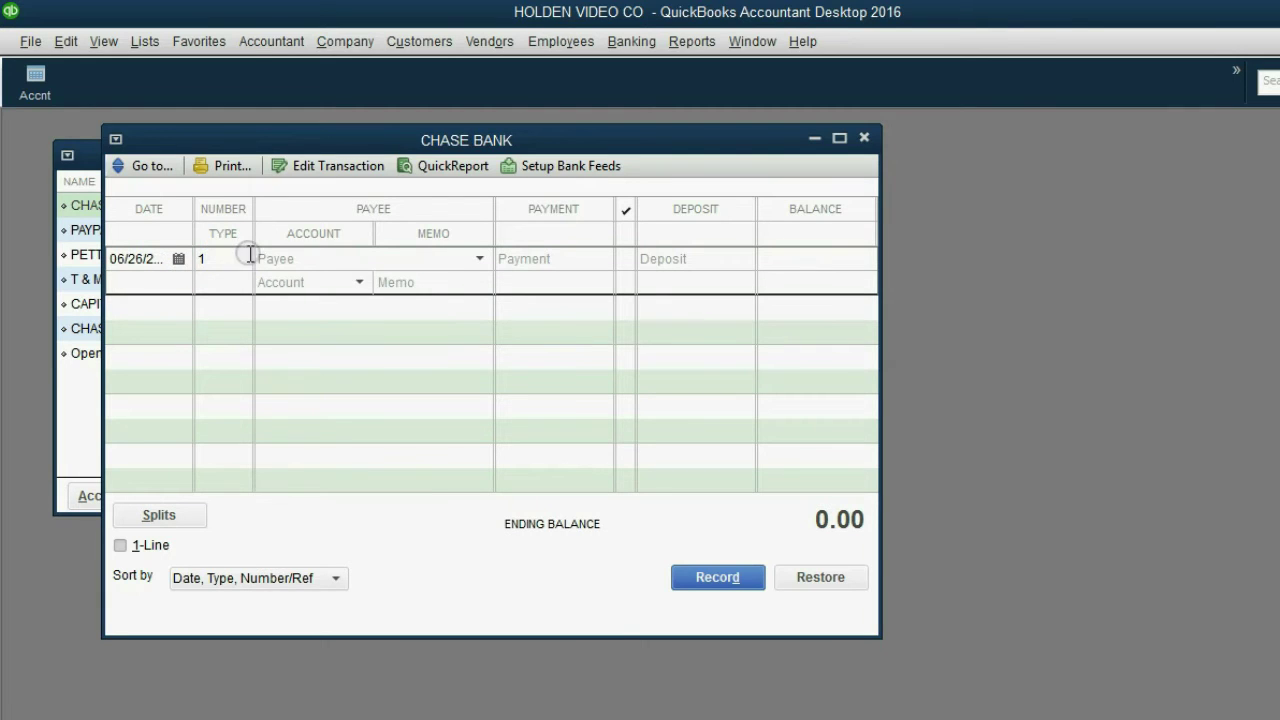
{"action": "left_click", "coordinate": [317, 256]}
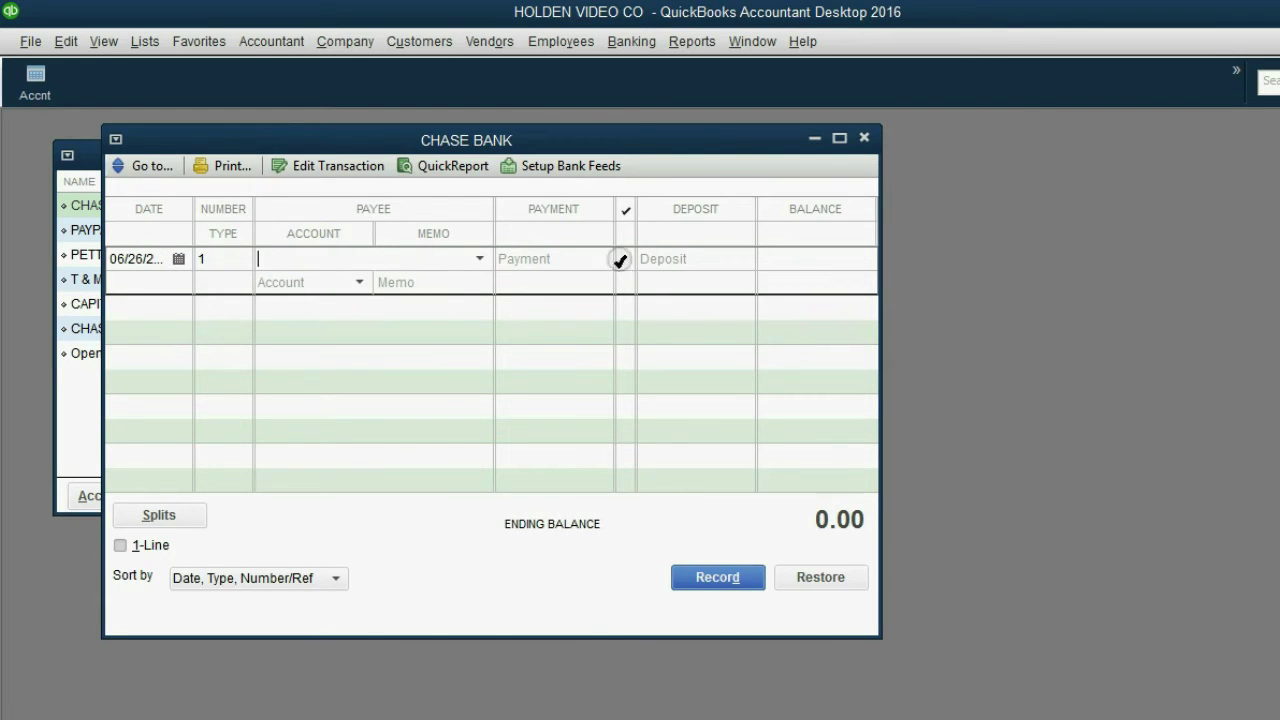
{"action": "left_click", "coordinate": [684, 258]}
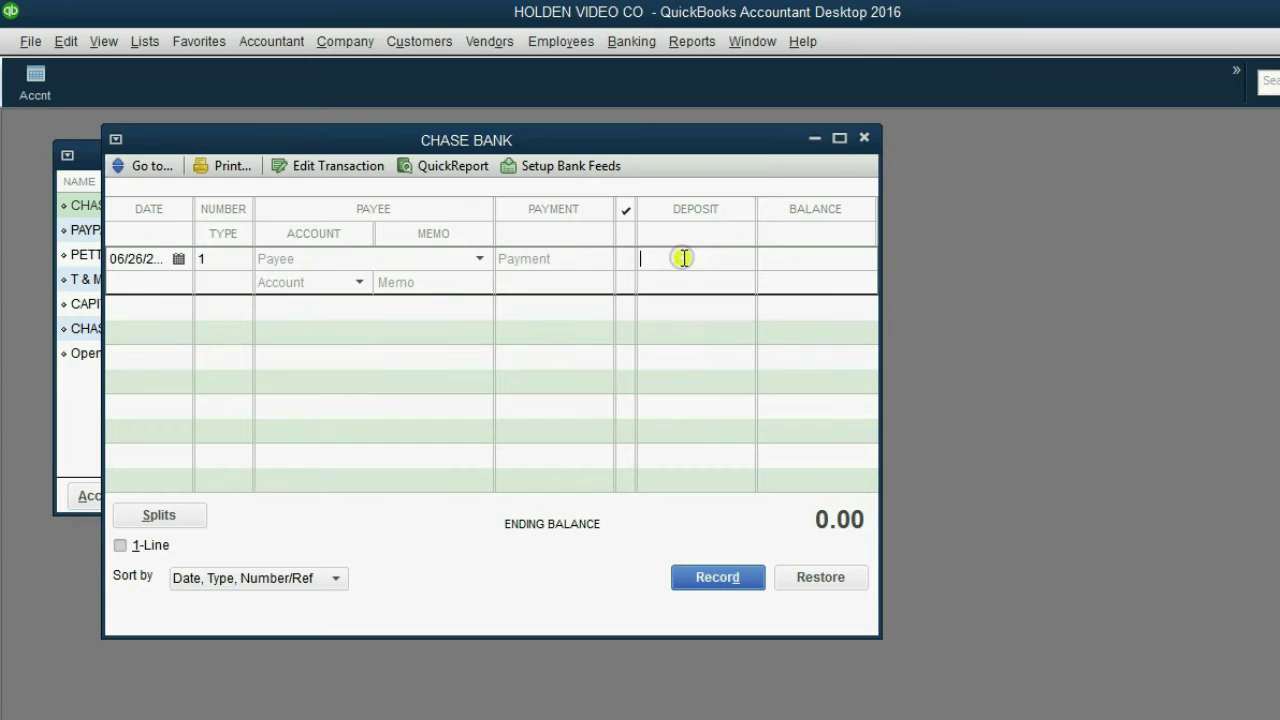
{"action": "left_click", "coordinate": [573, 261]}
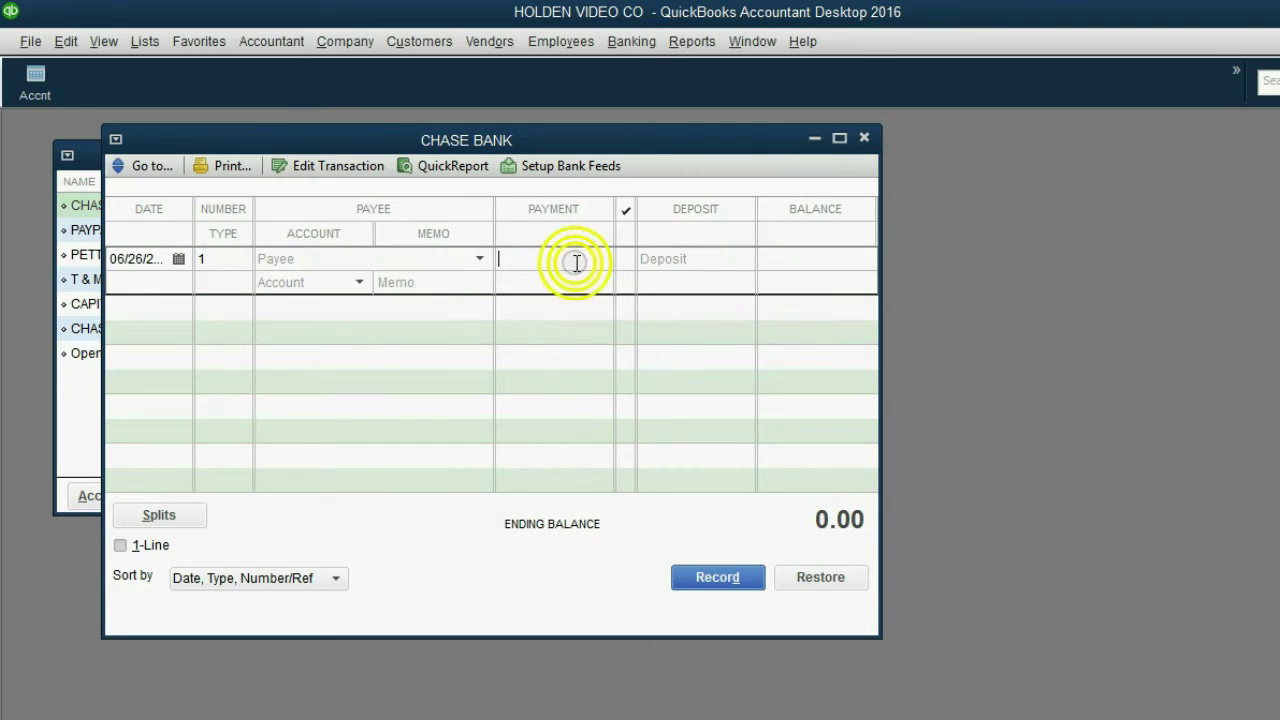
{"action": "left_click", "coordinate": [346, 281]}
{"action": "left_click", "coordinate": [402, 283]}
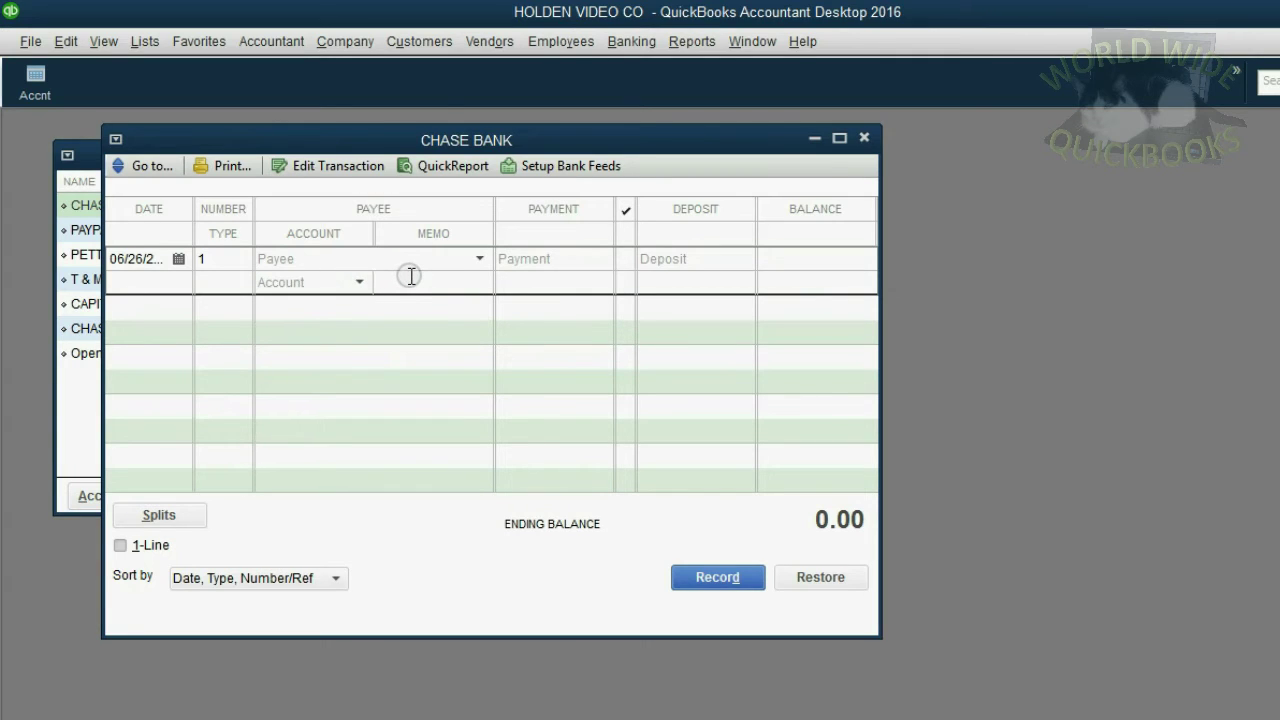
{"action": "left_click", "coordinate": [363, 257]}
{"action": "left_click", "coordinate": [395, 277]}
{"action": "left_click", "coordinate": [864, 139]}
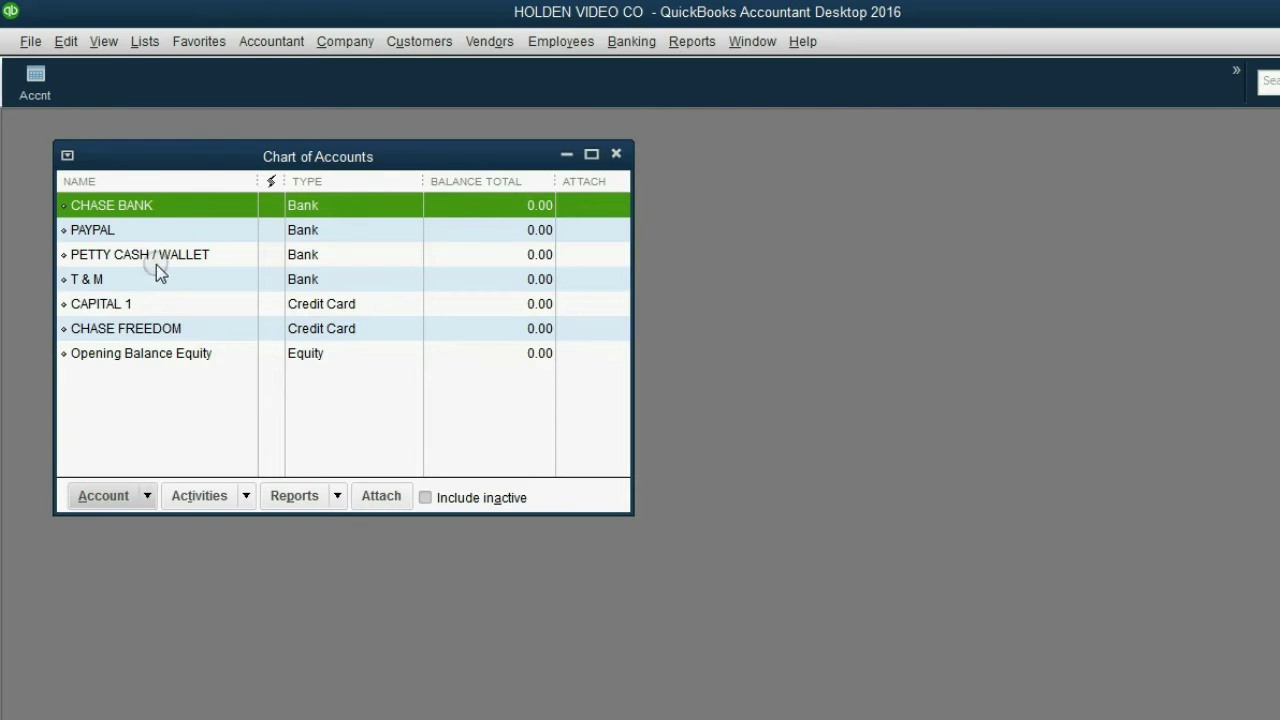
{"action": "double_click", "coordinate": [162, 304]}
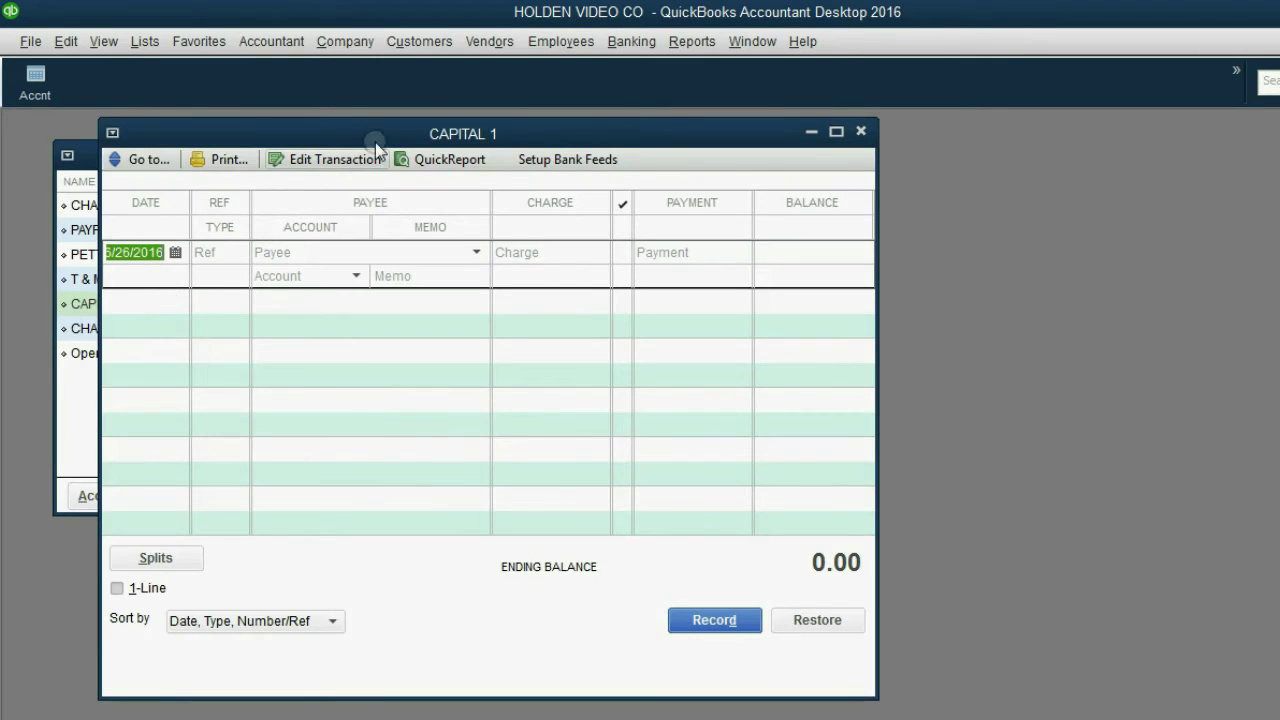
{"action": "left_click_drag", "start_coordinate": [378, 140], "coordinate": [370, 127]}
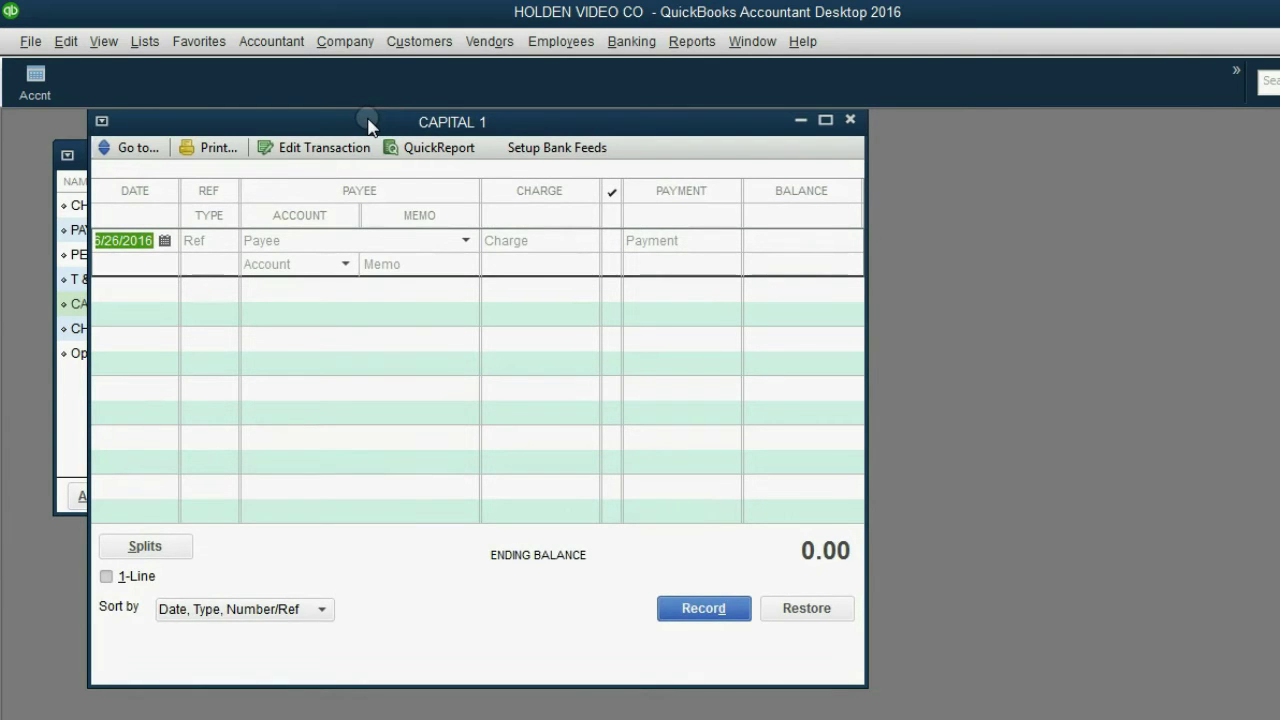
{"action": "mouse_move", "coordinate": [369, 120]}
{"action": "left_mouse_down"}
{"action": "mouse_move", "coordinate": [379, 126]}
{"action": "mouse_move", "coordinate": [367, 133]}
{"action": "left_mouse_up"}
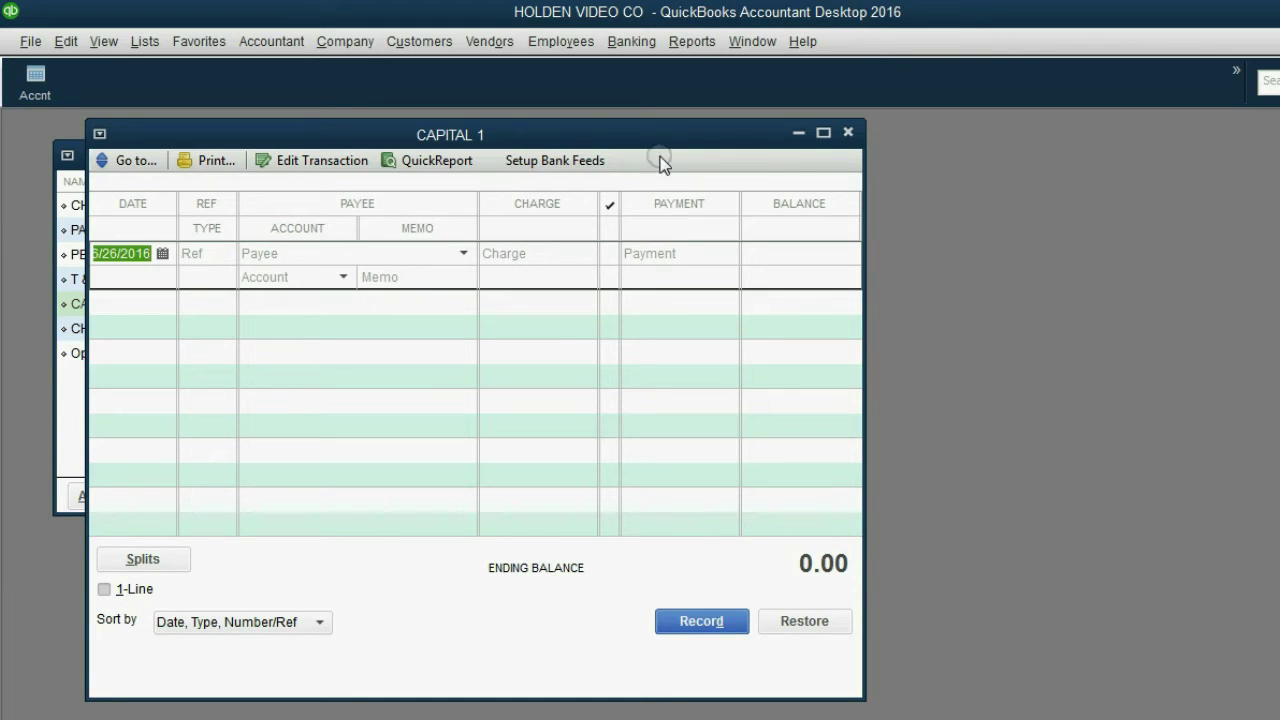
{"action": "left_click_drag", "start_coordinate": [617, 136], "coordinate": [614, 133]}
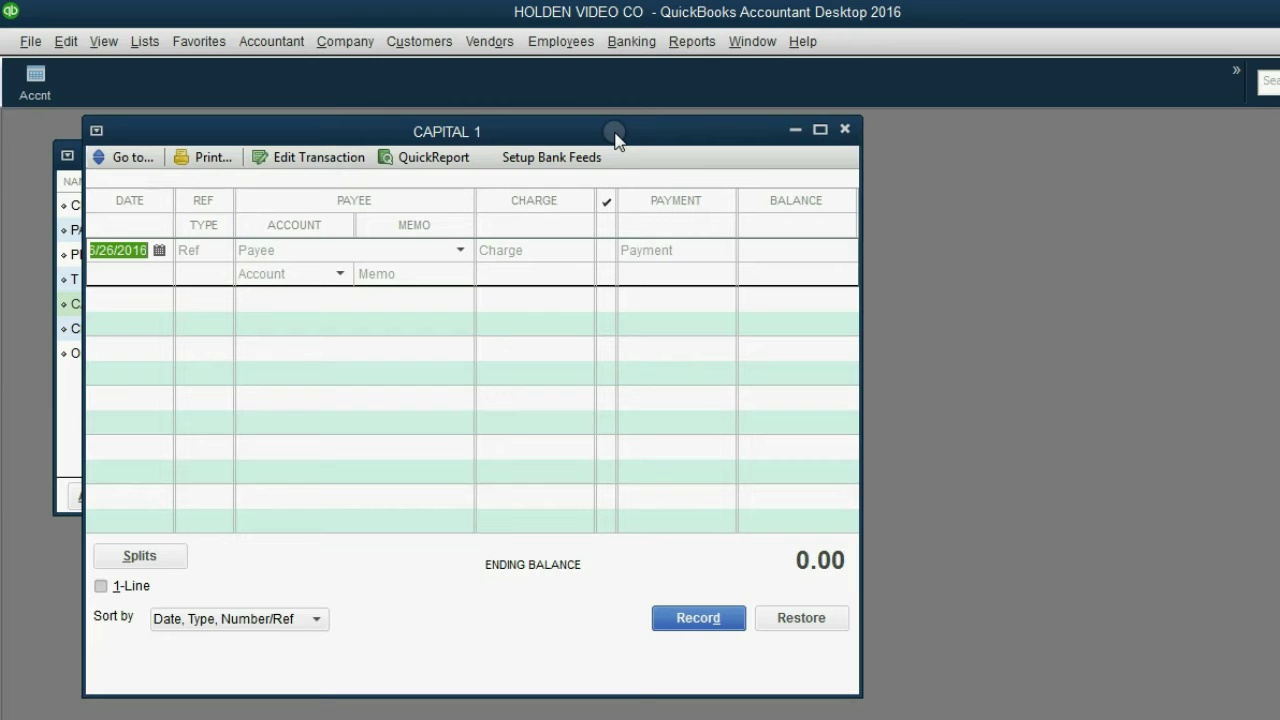
{"action": "left_click", "coordinate": [845, 129]}
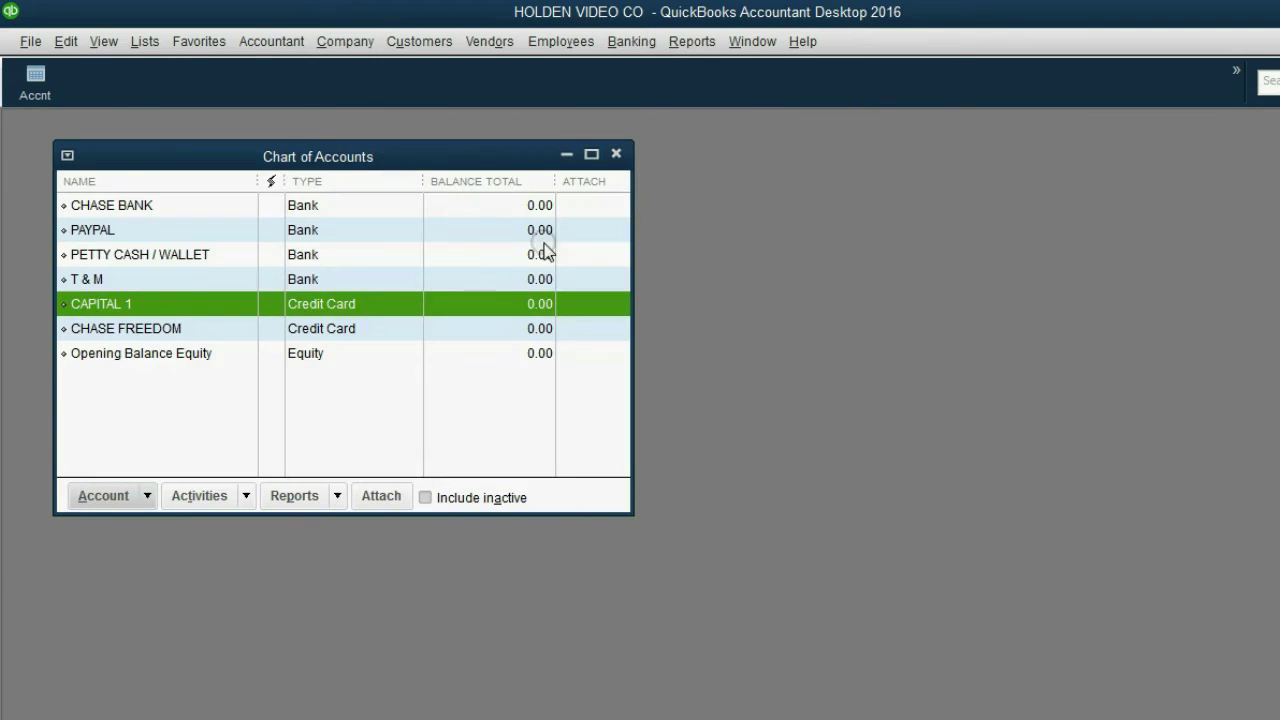
Close the Chart of Accounts and open the CHASE BANK register via Banking > Use Register
{"action": "left_click", "coordinate": [617, 153]}
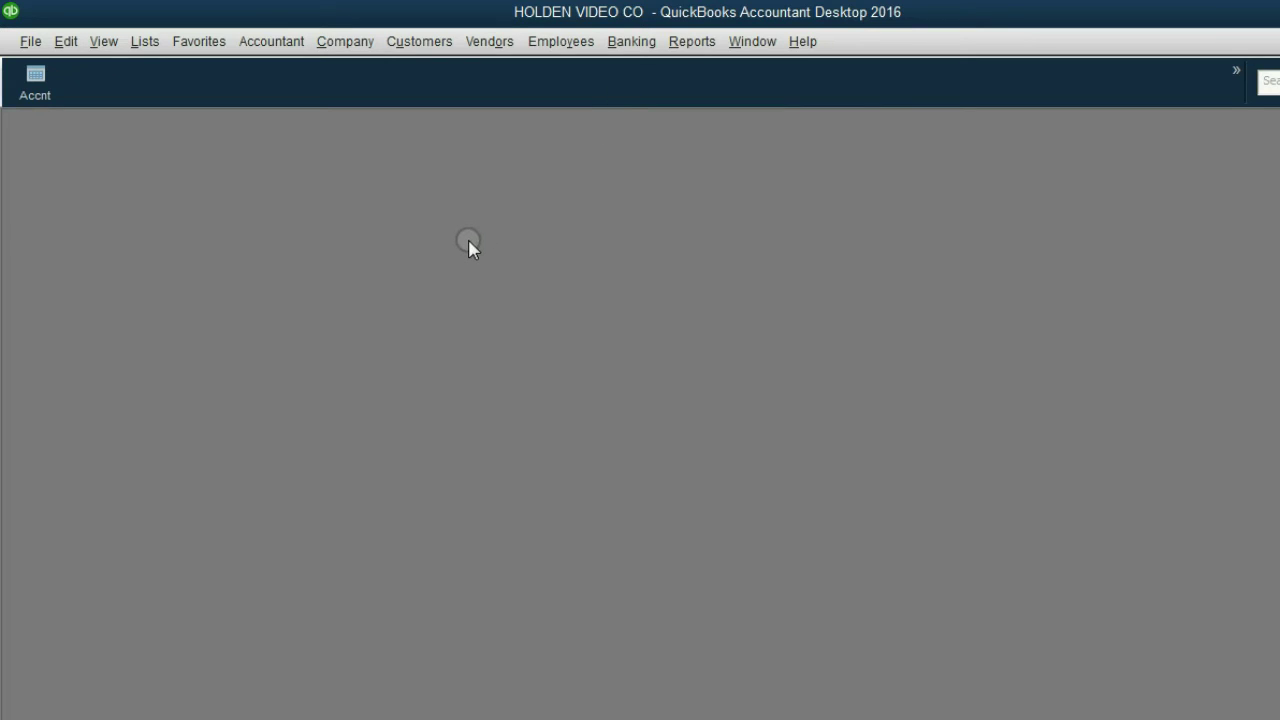
{"action": "left_click", "coordinate": [621, 46]}
{"action": "left_click", "coordinate": [643, 136]}
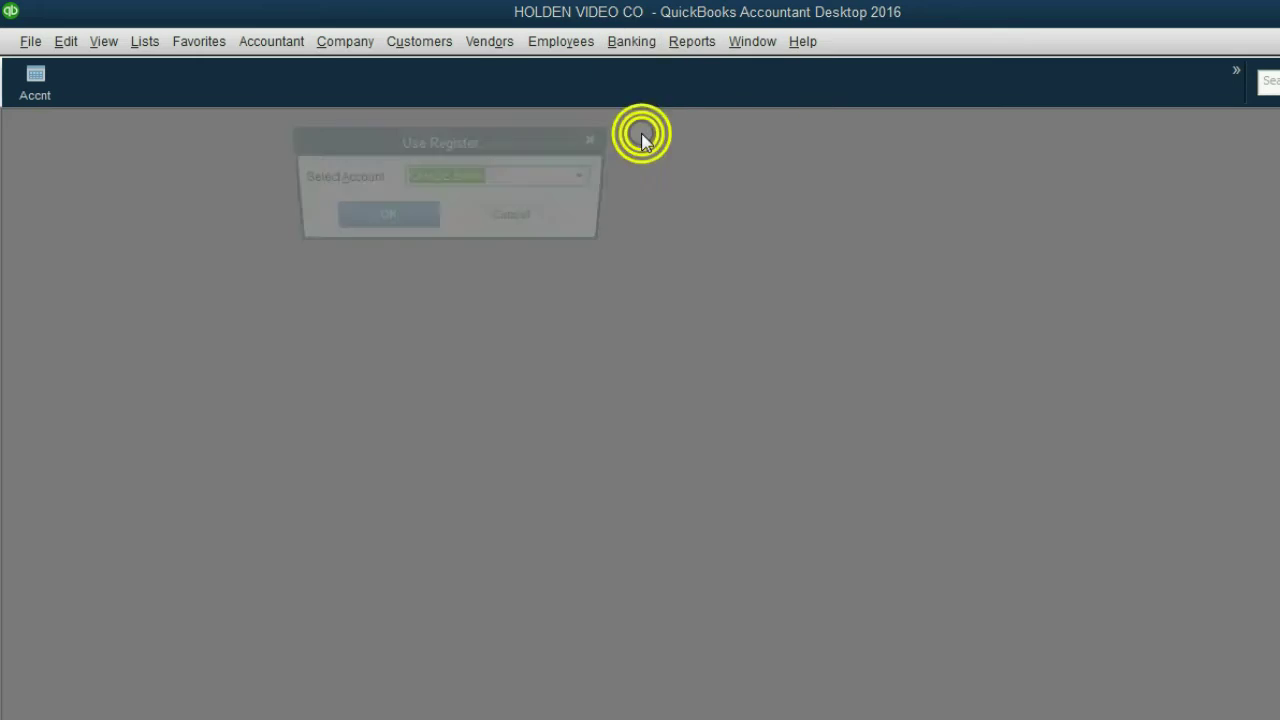
{"action": "left_click", "coordinate": [590, 178]}
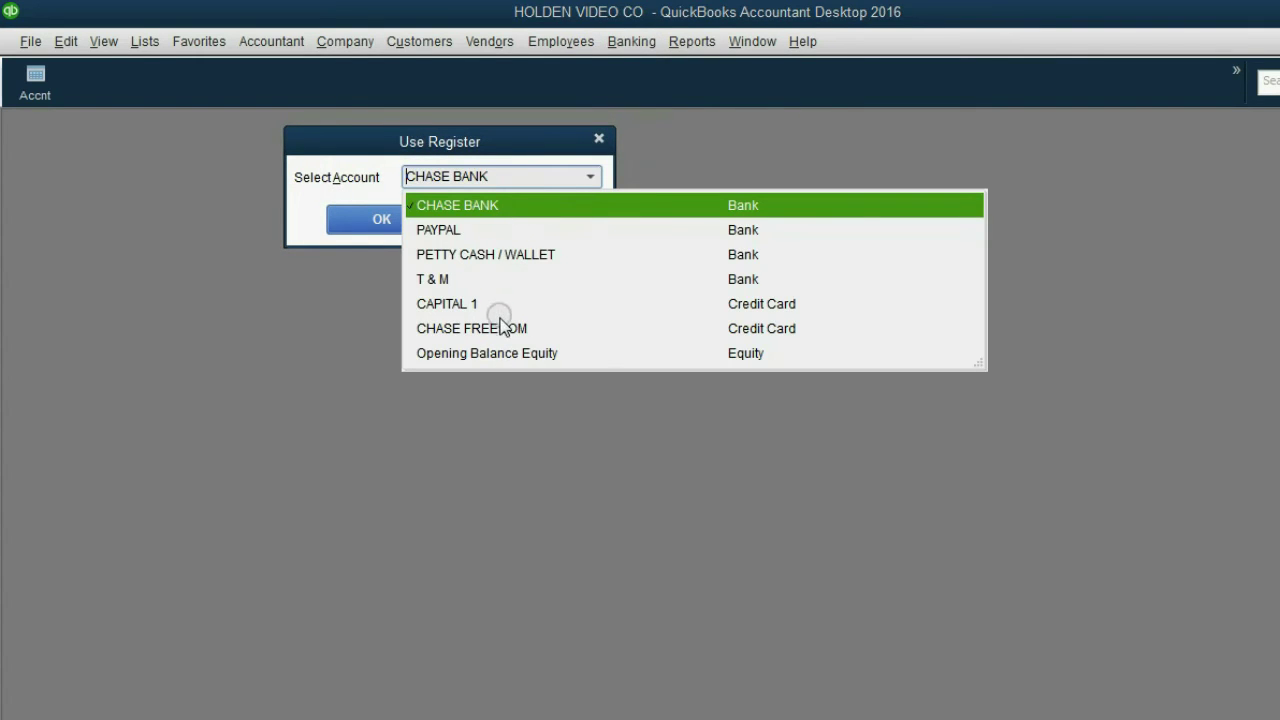
{"action": "left_click", "coordinate": [485, 206]}
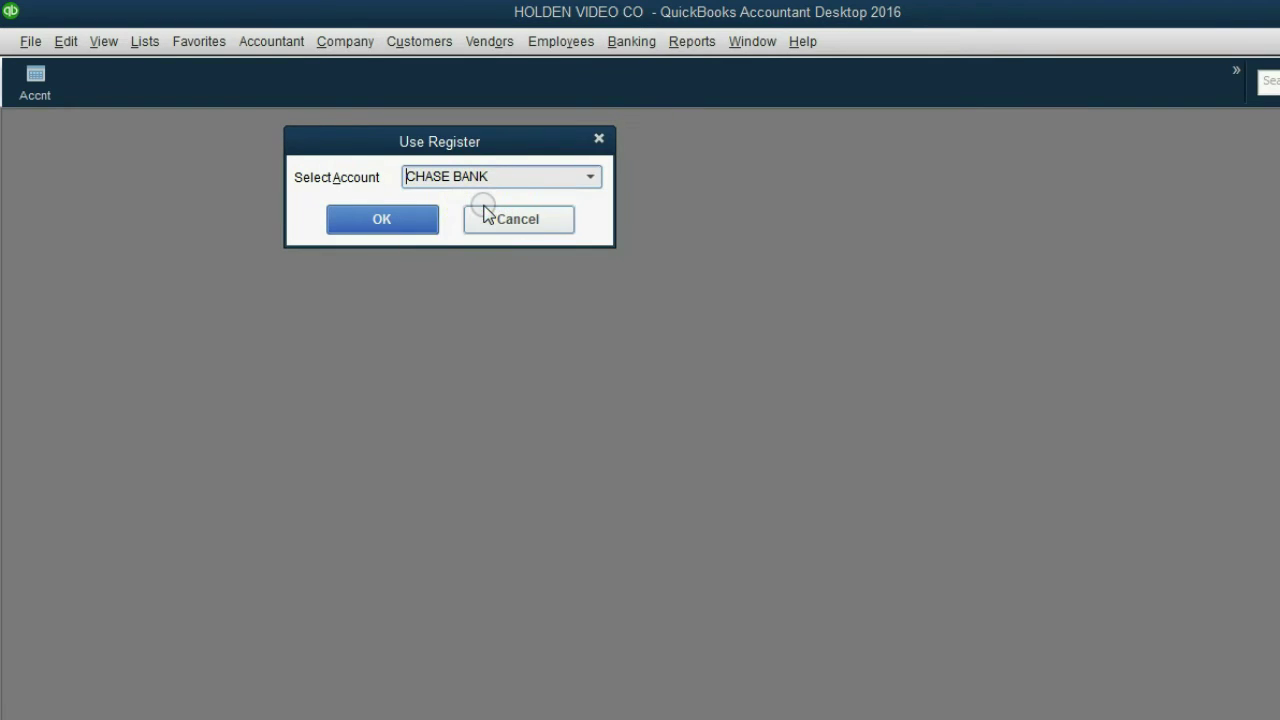
{"action": "left_click", "coordinate": [401, 220]}
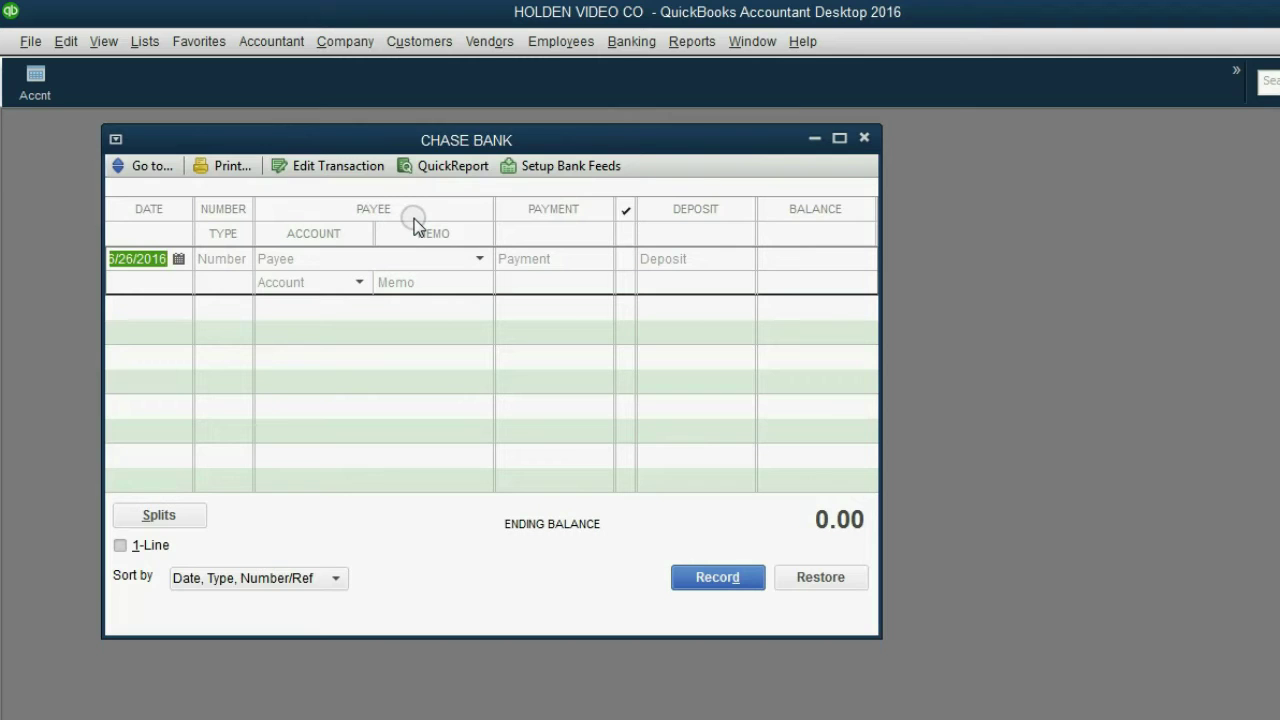
Shift the CHASE BANK register right, note its Payee and Account fields, then tick 1-Line
{"action": "left_click_drag", "start_coordinate": [337, 145], "coordinate": [387, 144]}
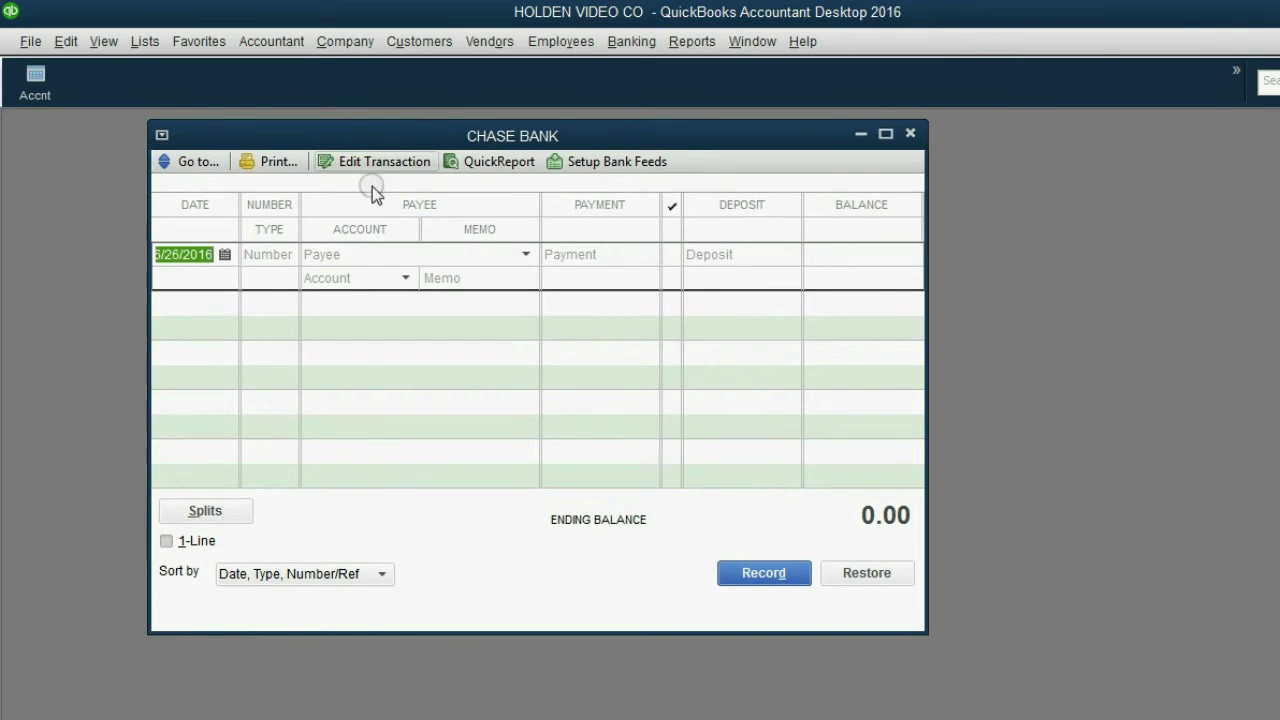
{"action": "left_click", "coordinate": [374, 256]}
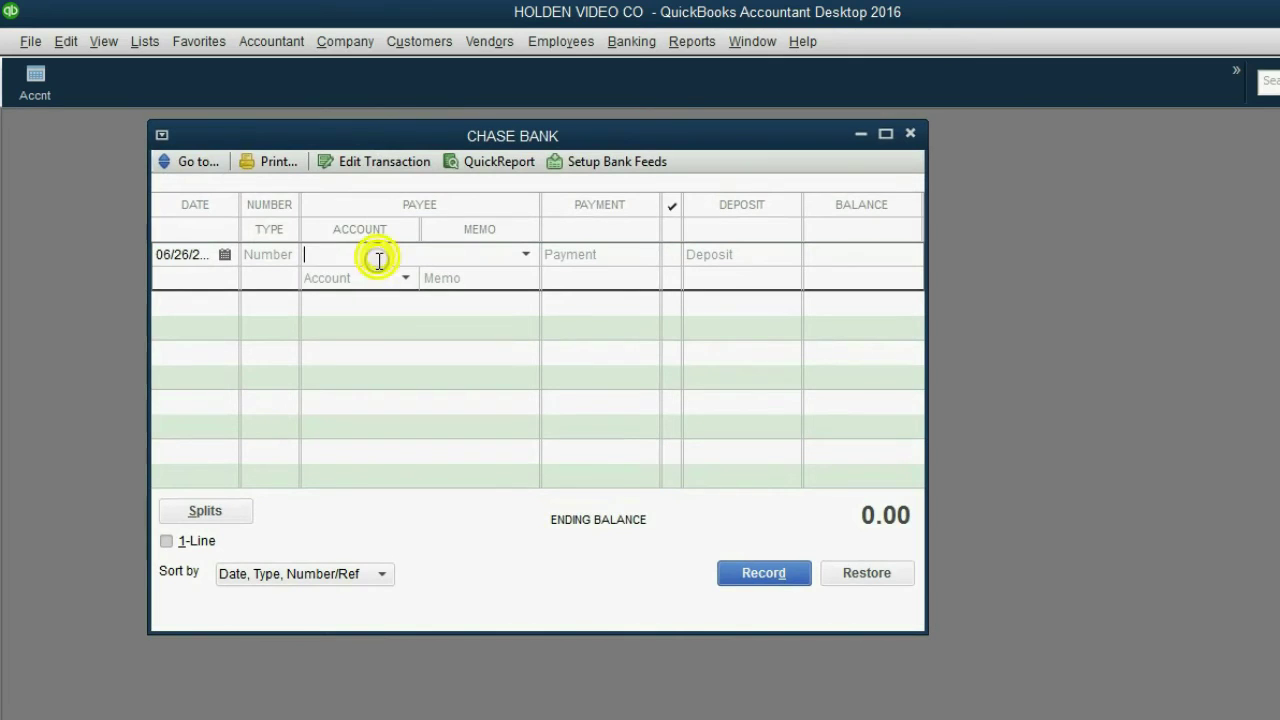
{"action": "left_click", "coordinate": [376, 274]}
{"action": "left_click", "coordinate": [371, 252]}
{"action": "left_click", "coordinate": [376, 272]}
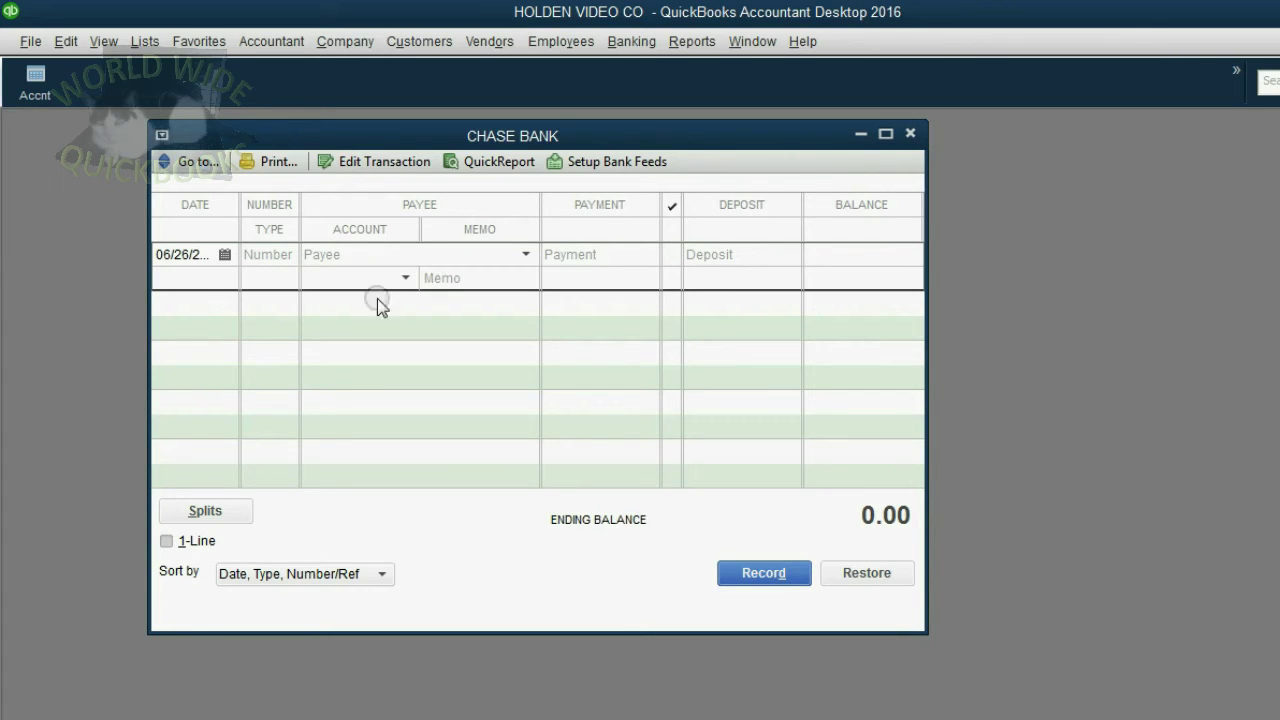
{"action": "left_click", "coordinate": [167, 541]}
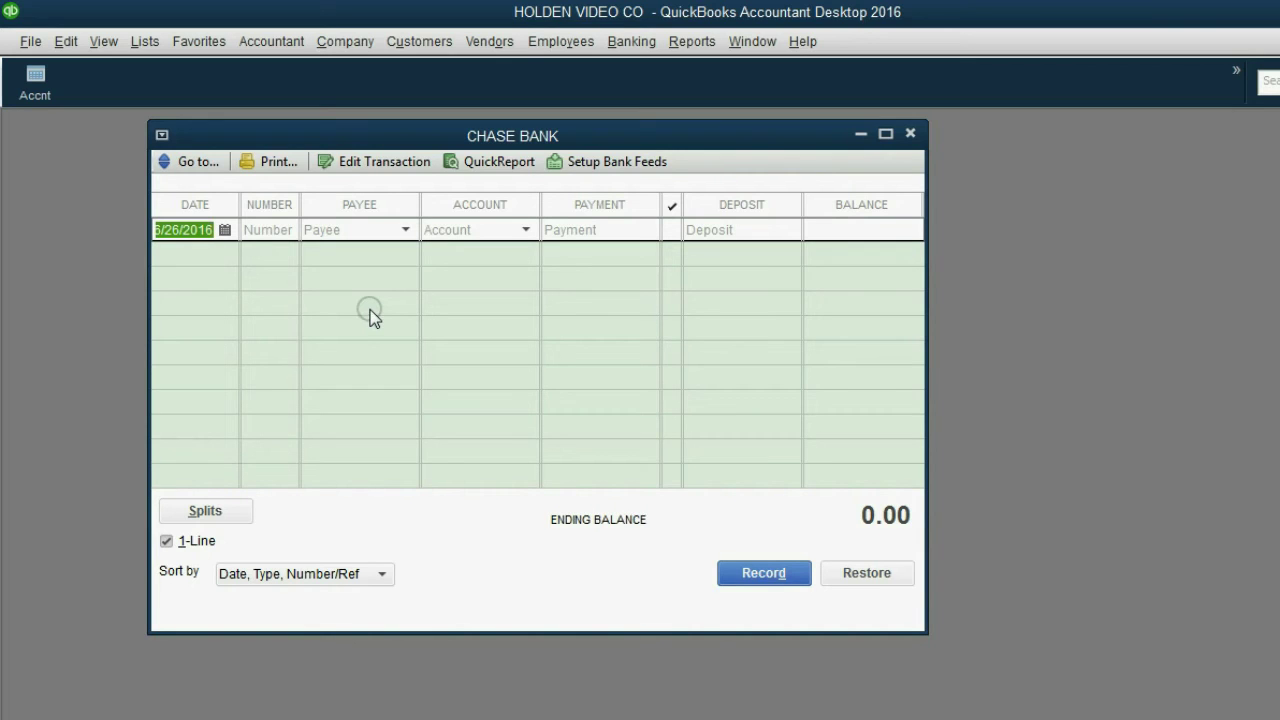
Add a CHASE BANK register shortcut to the icon bar, then bring up Banking > Use Register
{"action": "left_click", "coordinate": [115, 42]}
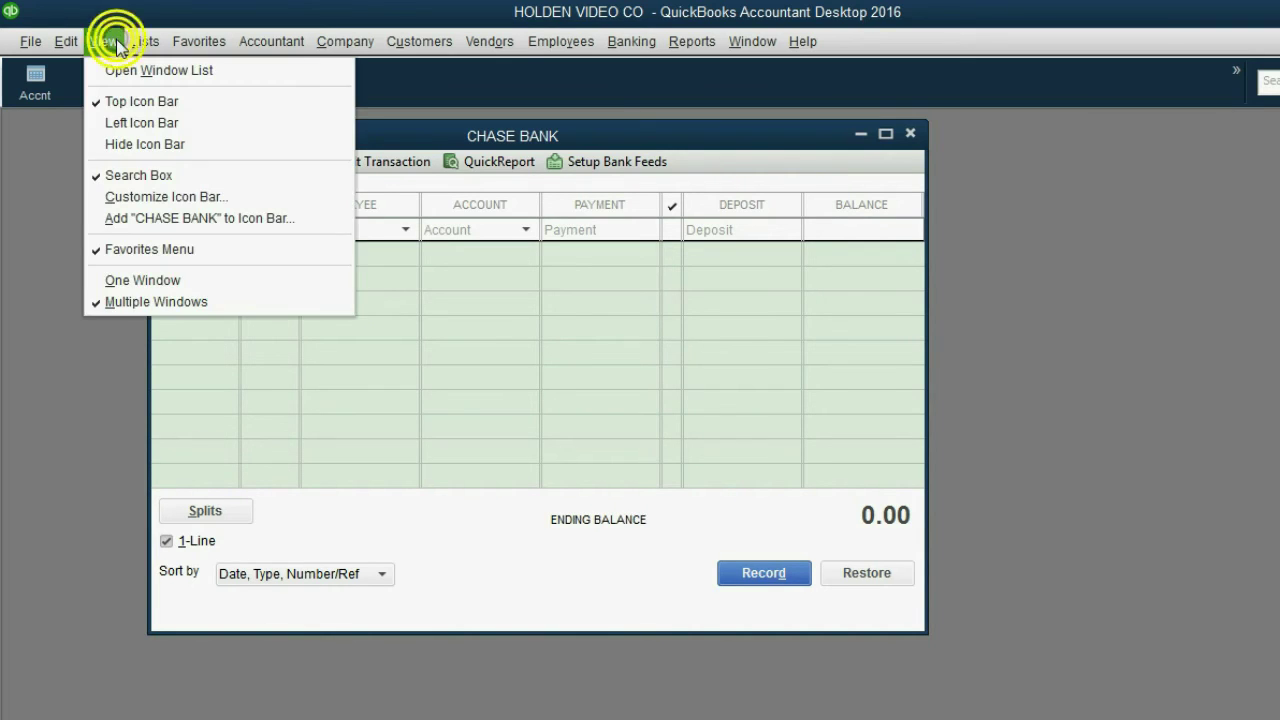
{"action": "left_click", "coordinate": [173, 219]}
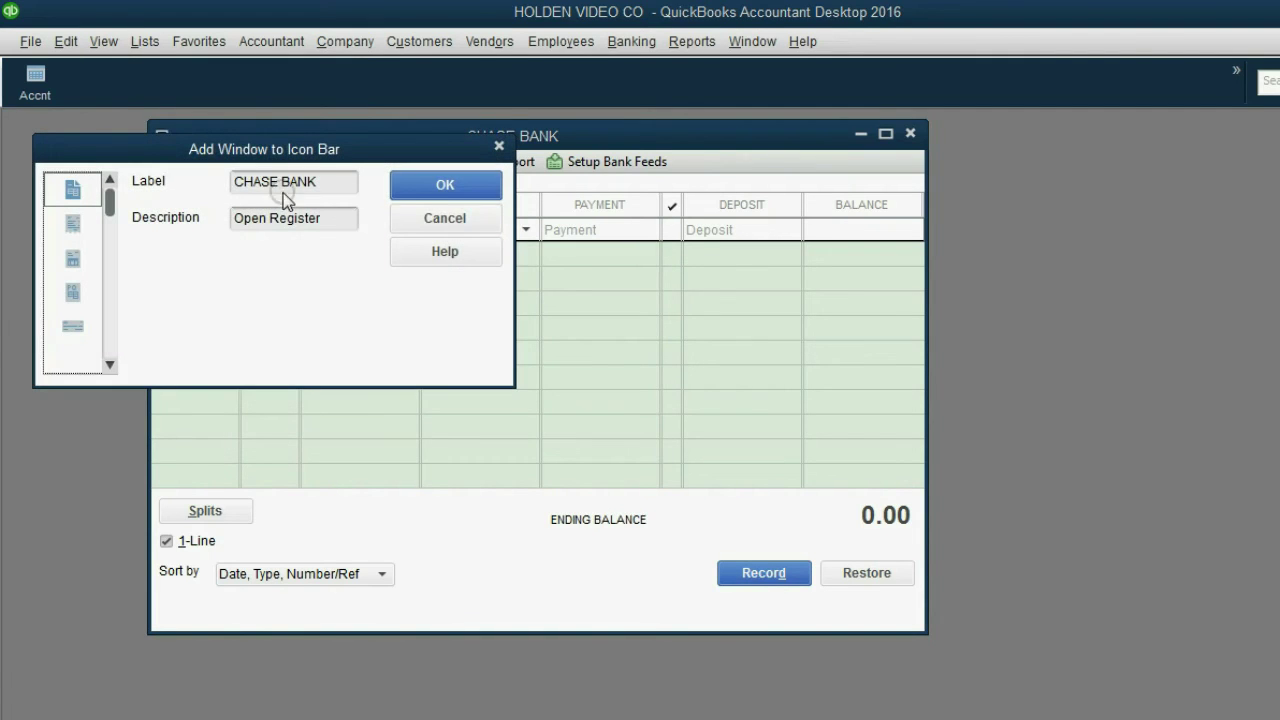
{"action": "left_click", "coordinate": [417, 190]}
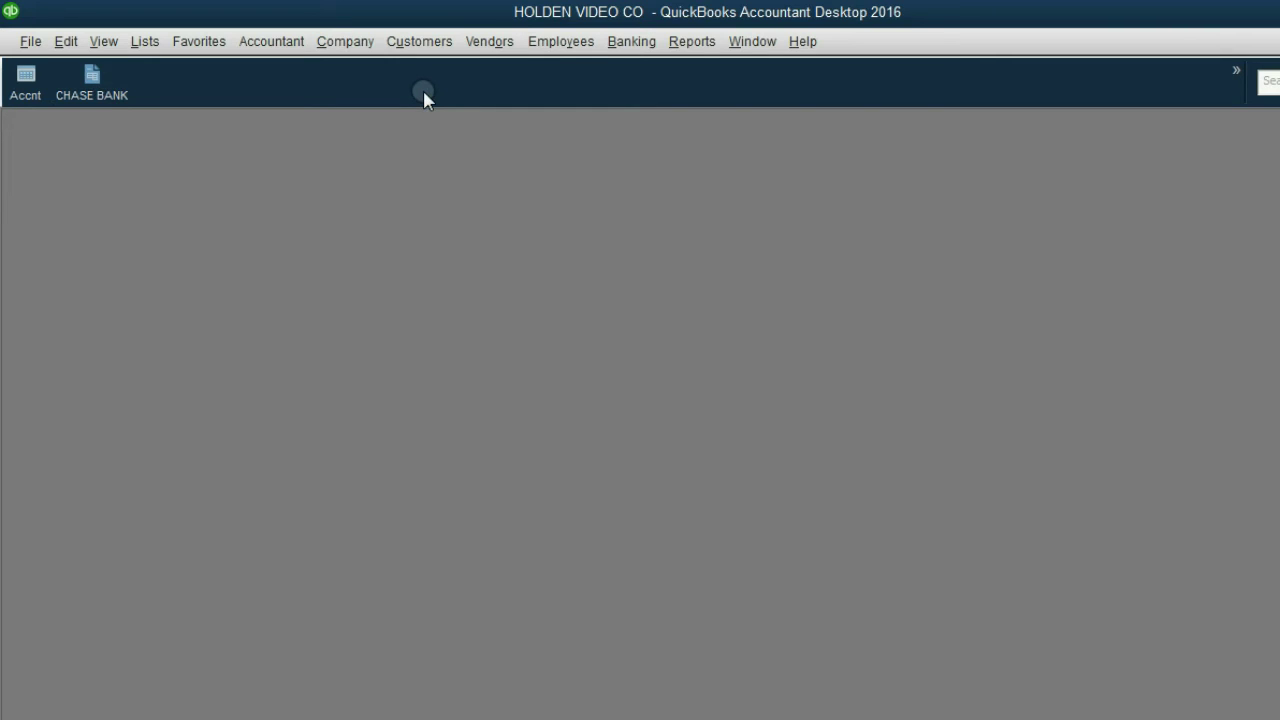
{"action": "left_click", "coordinate": [616, 42]}
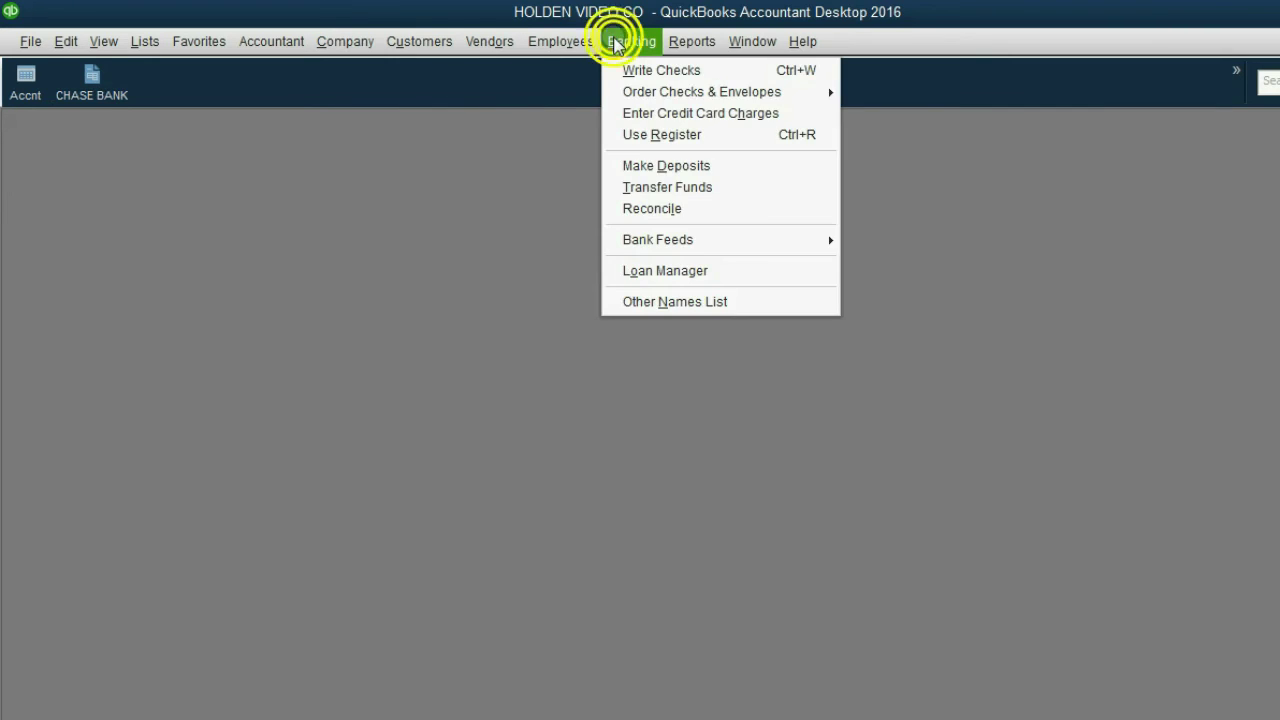
{"action": "left_click", "coordinate": [652, 134]}
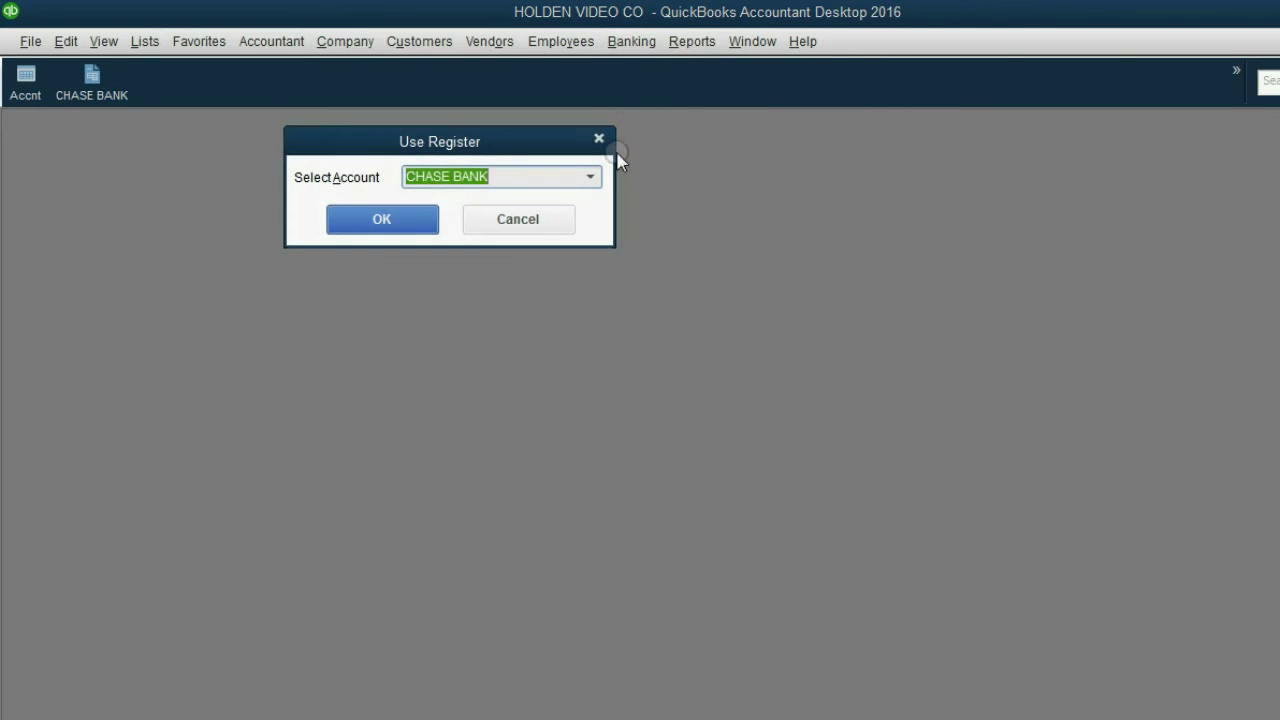
Open the T & M register and switch it to 1-Line rows
{"action": "left_click", "coordinate": [594, 176]}
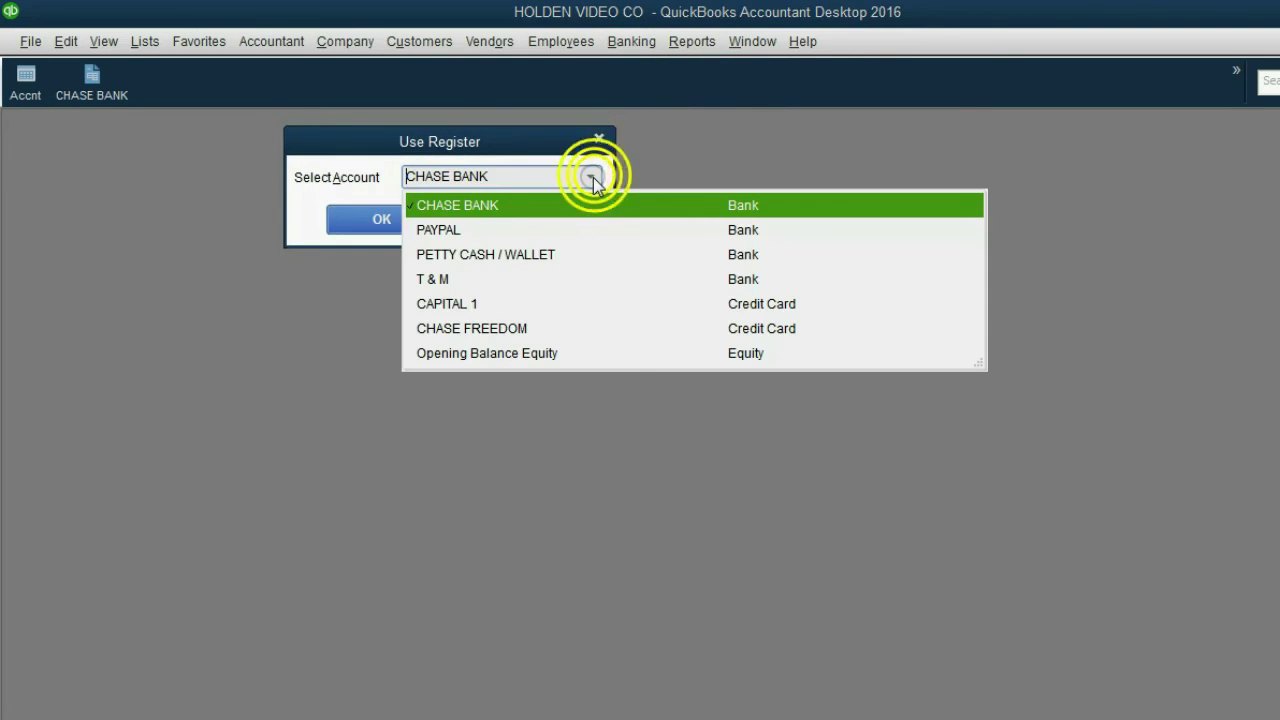
{"action": "left_click", "coordinate": [474, 279]}
{"action": "left_click", "coordinate": [390, 225]}
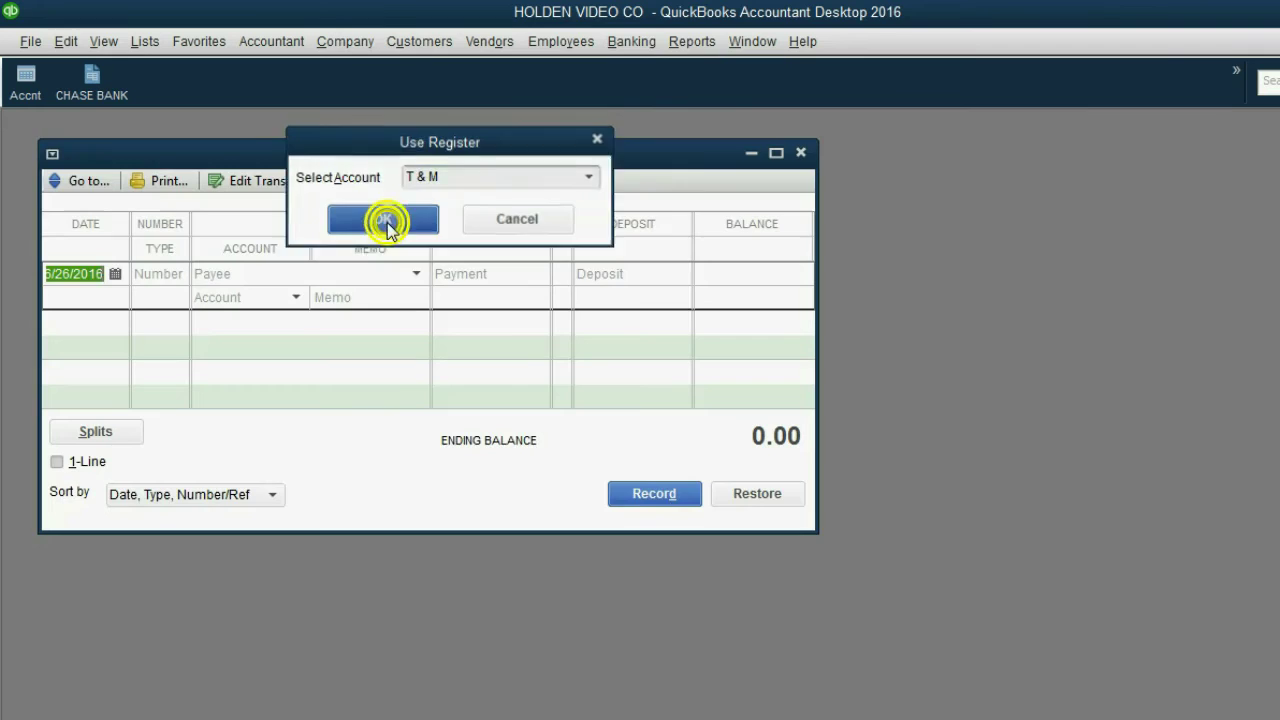
{"action": "left_click_drag", "start_coordinate": [391, 156], "coordinate": [454, 151]}
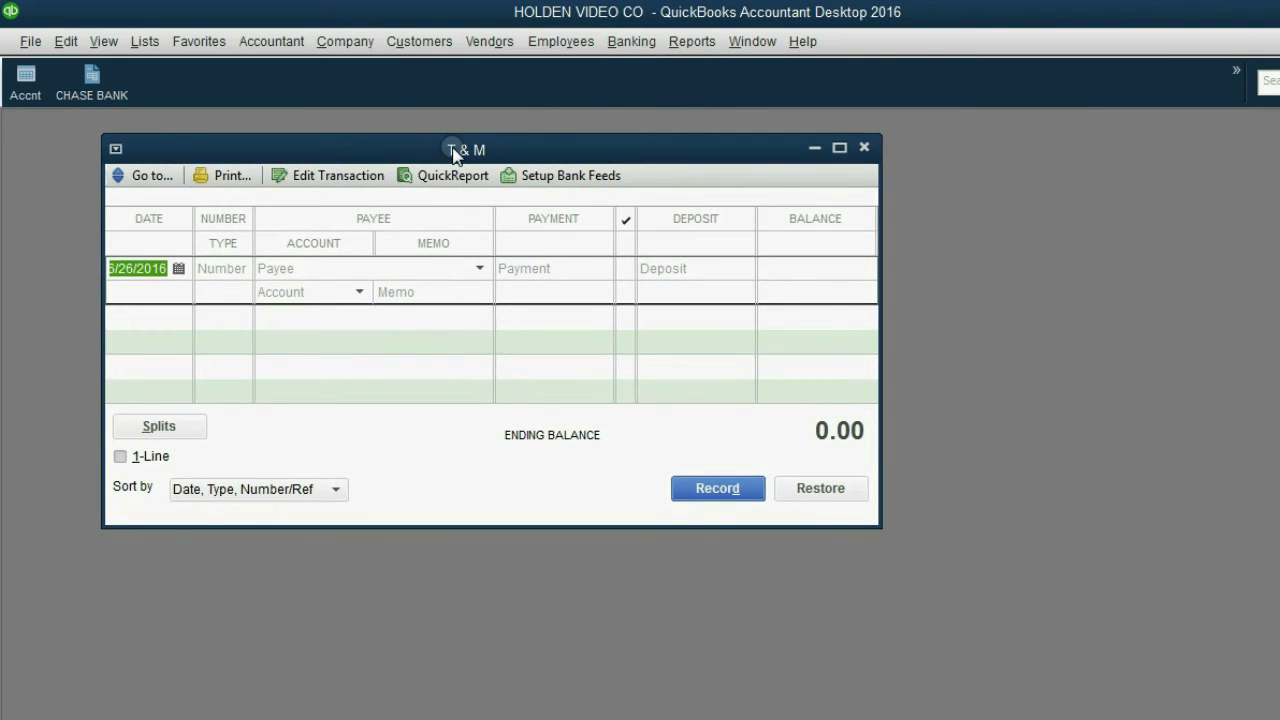
{"action": "left_click", "coordinate": [120, 457]}
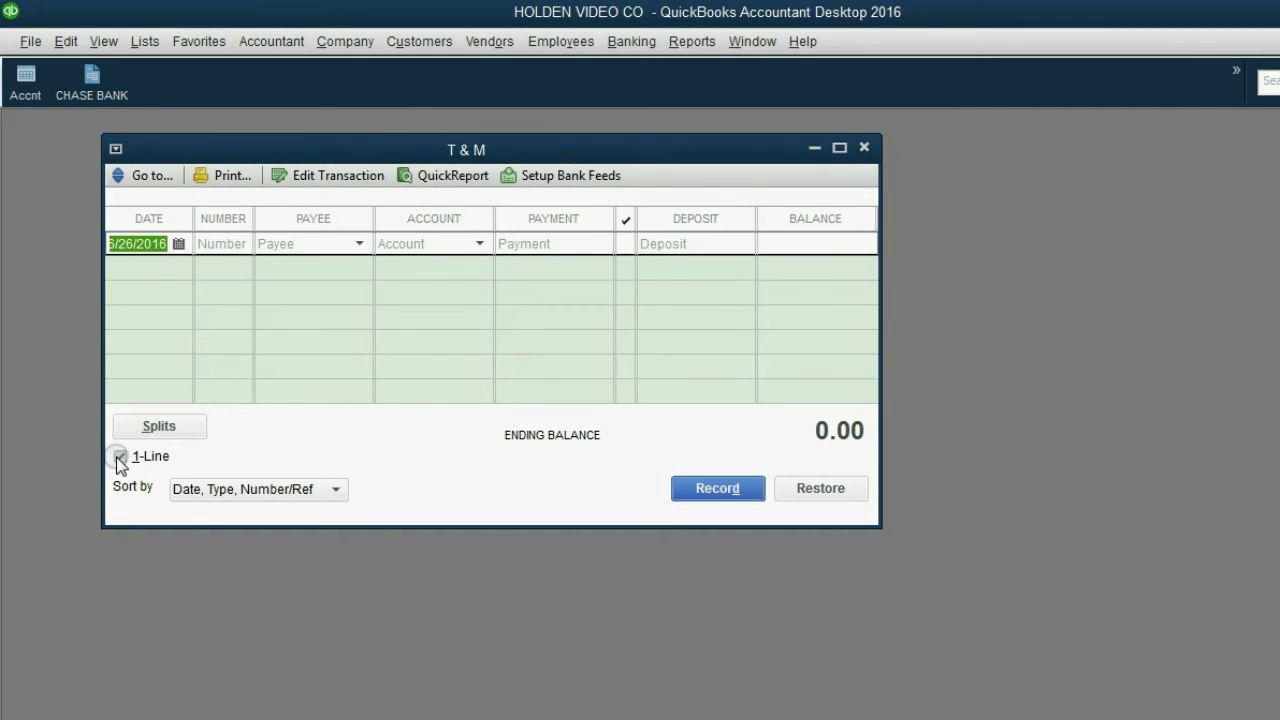
Add the T & M register as an icon bar shortcut
{"action": "left_click", "coordinate": [96, 44]}
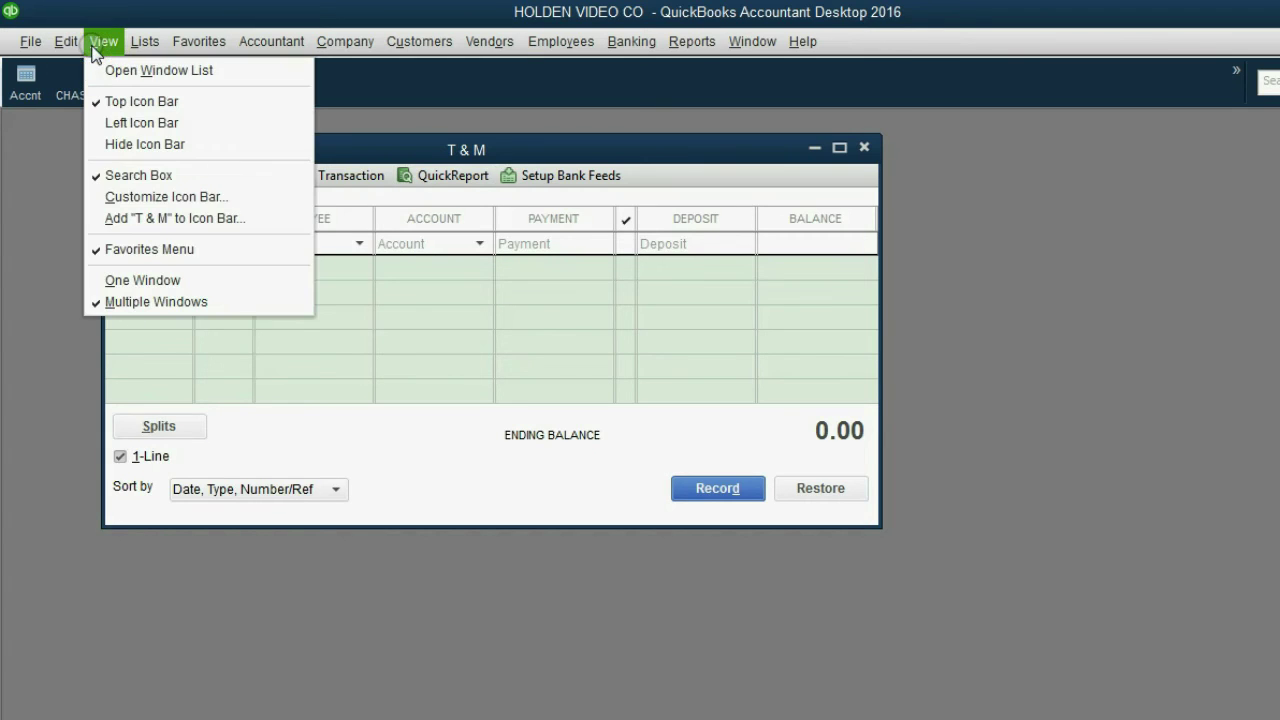
{"action": "left_click", "coordinate": [155, 219]}
{"action": "left_click", "coordinate": [428, 191]}
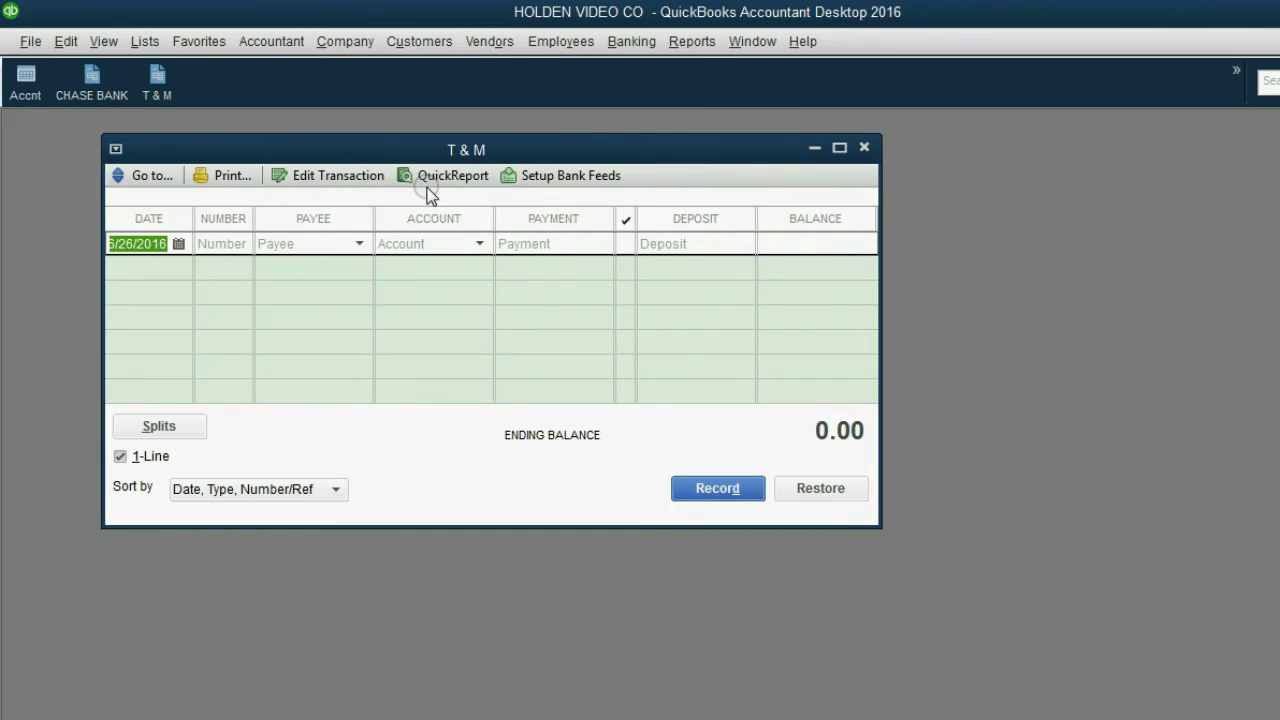
Close the T & M register, reopen it from its new icon bar shortcut, and close it again
{"action": "left_click", "coordinate": [869, 147]}
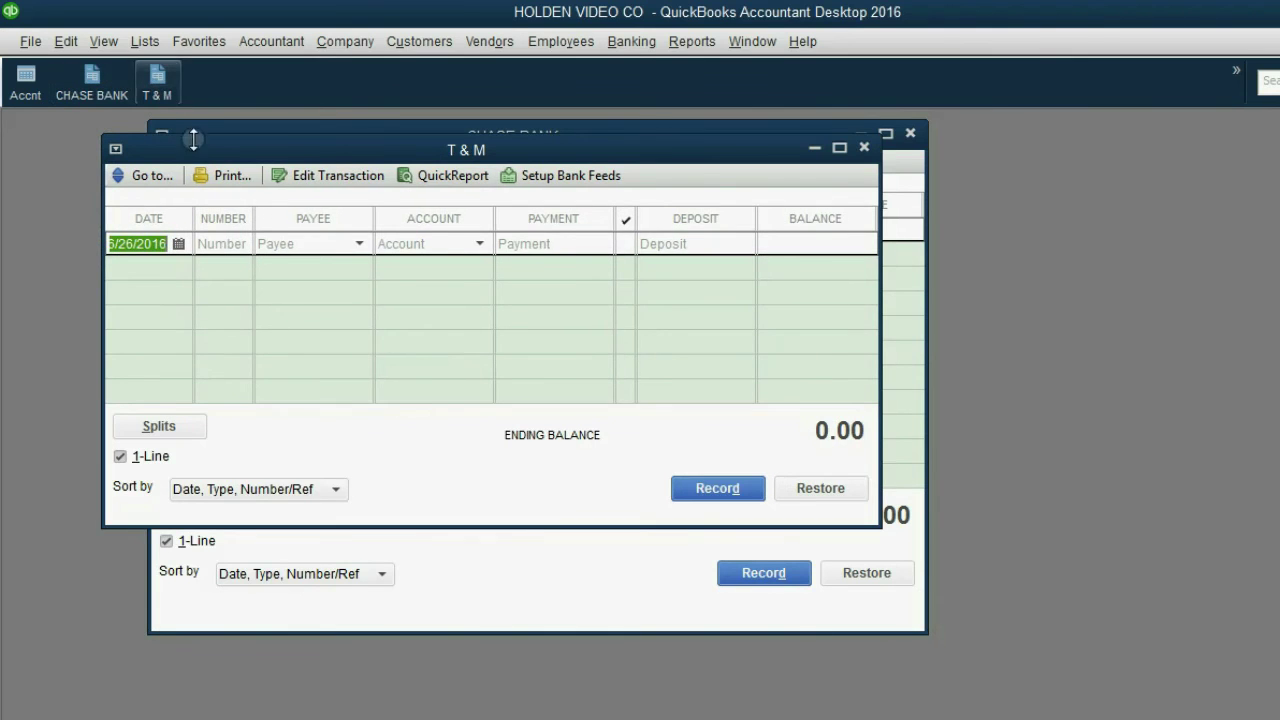
{"action": "left_click_drag", "start_coordinate": [160, 148], "coordinate": [346, 240]}
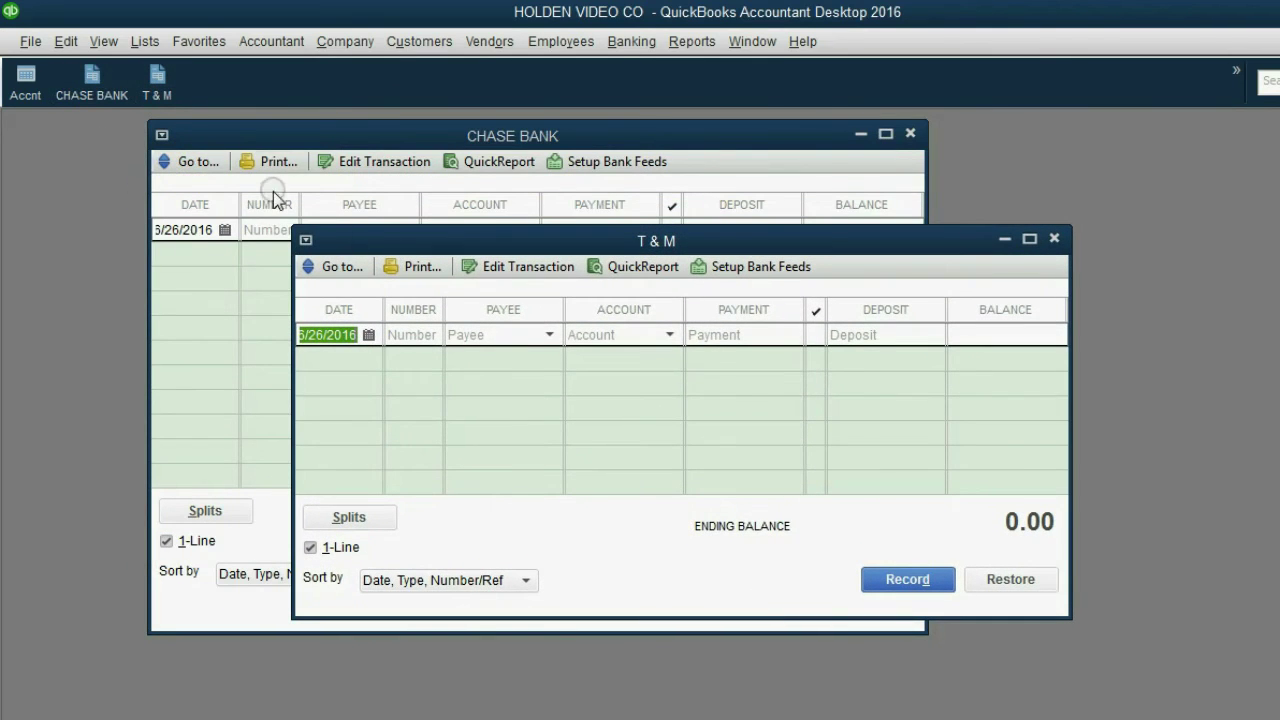
{"action": "left_click", "coordinate": [1055, 240]}
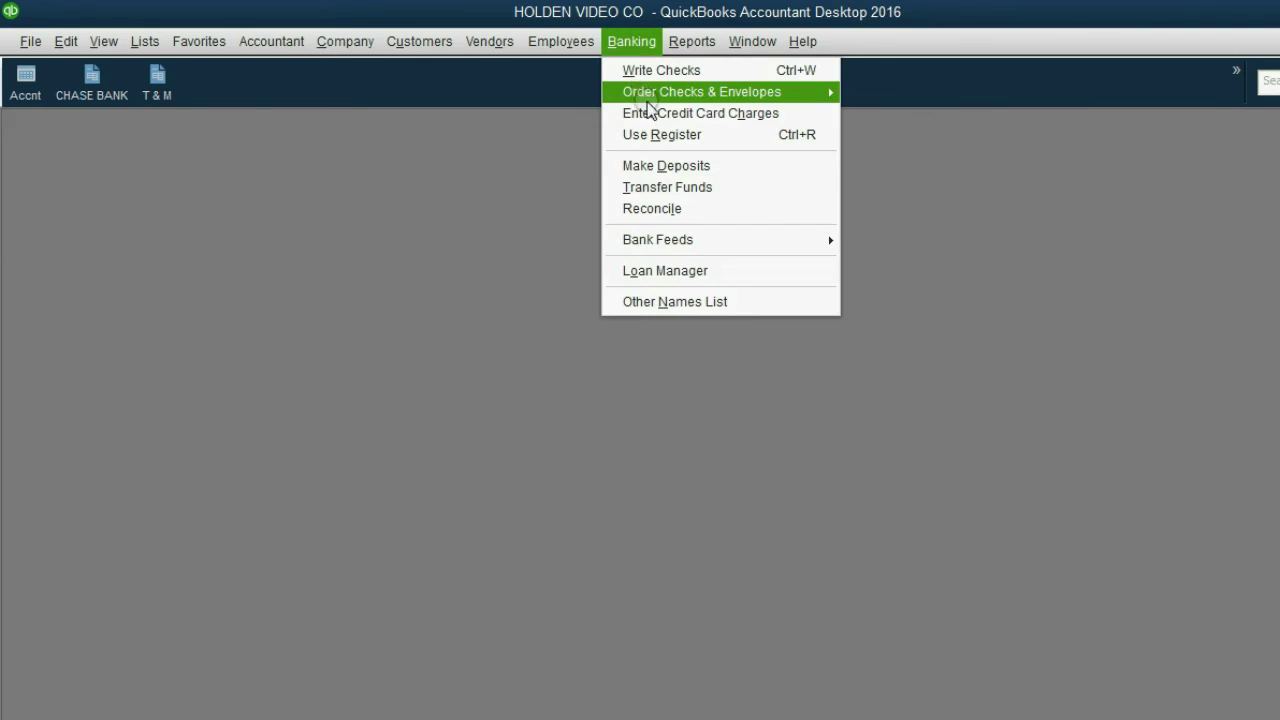
Open the CAPITAL 1 credit card register and switch it to 1-Line rows
{"action": "left_click", "coordinate": [650, 134]}
{"action": "left_click", "coordinate": [589, 177]}
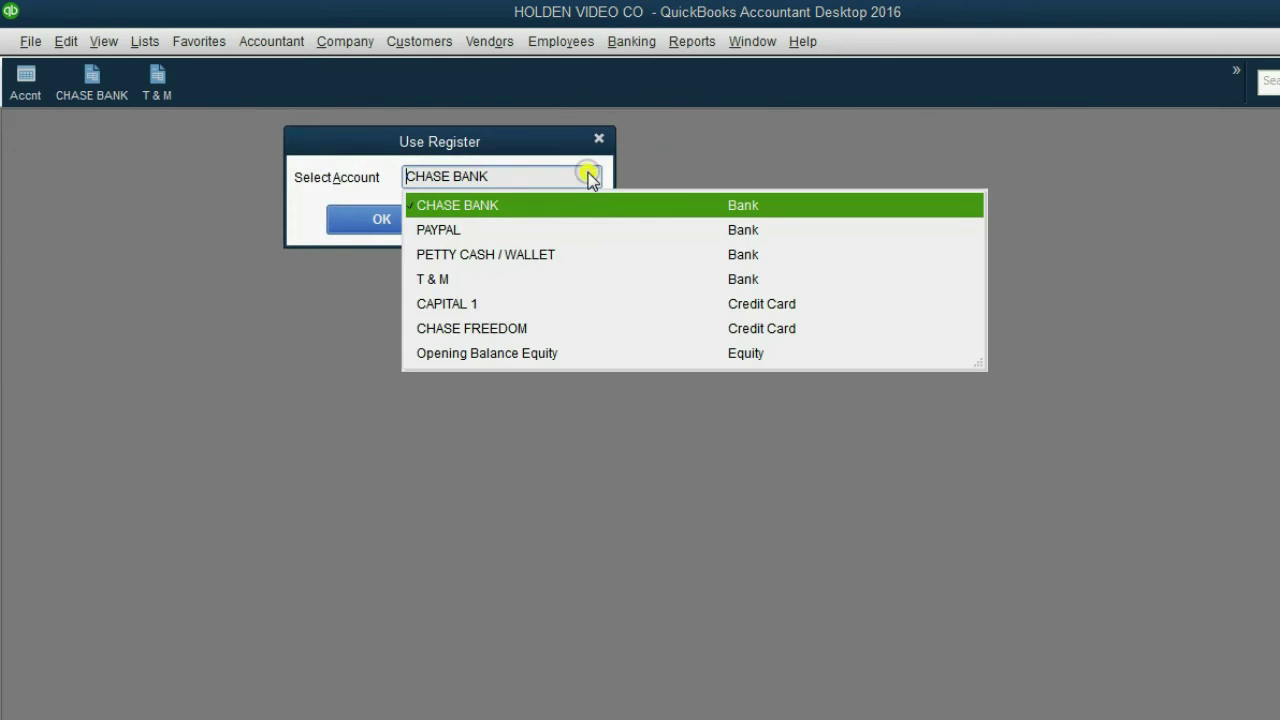
{"action": "left_click", "coordinate": [482, 302]}
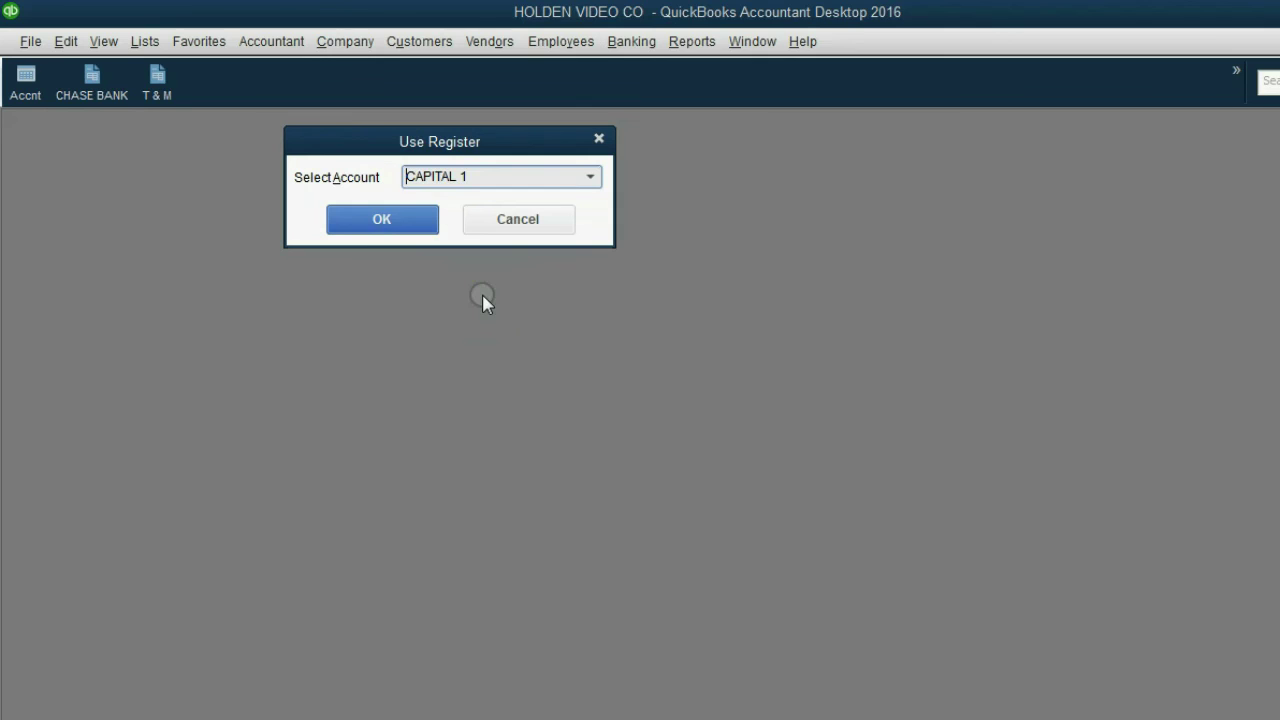
{"action": "left_click", "coordinate": [415, 225]}
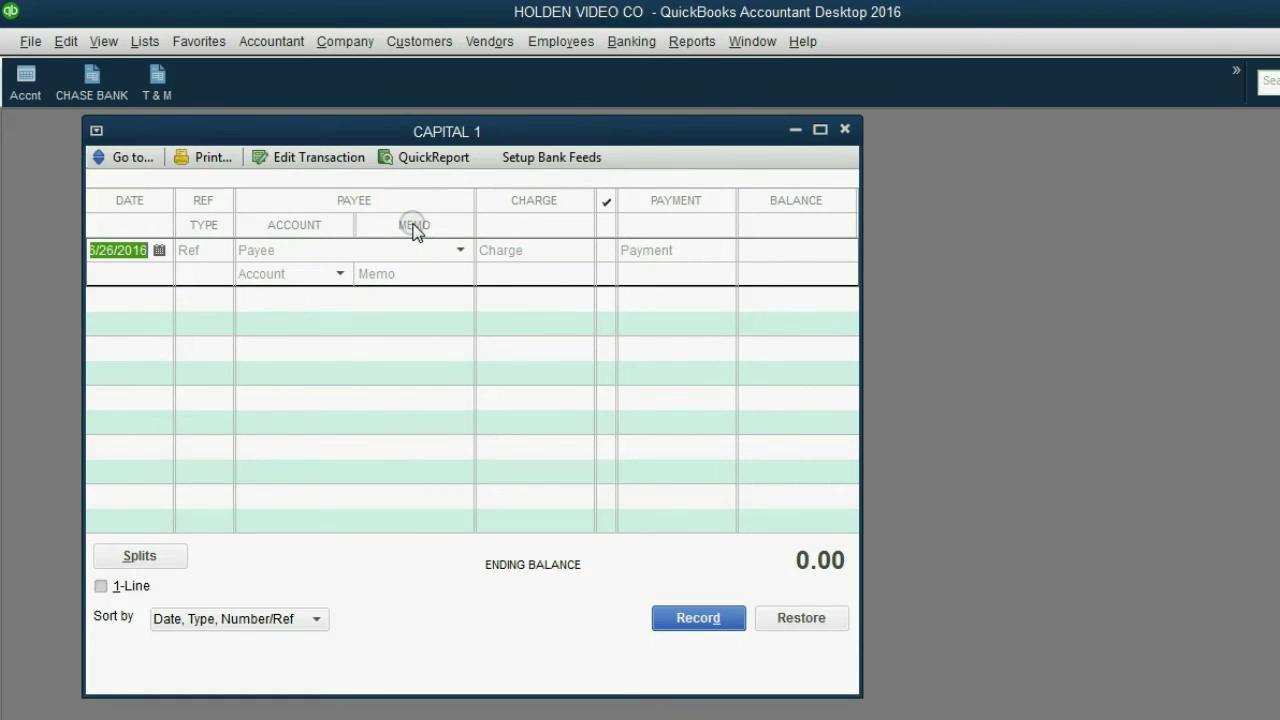
{"action": "left_click", "coordinate": [100, 586]}
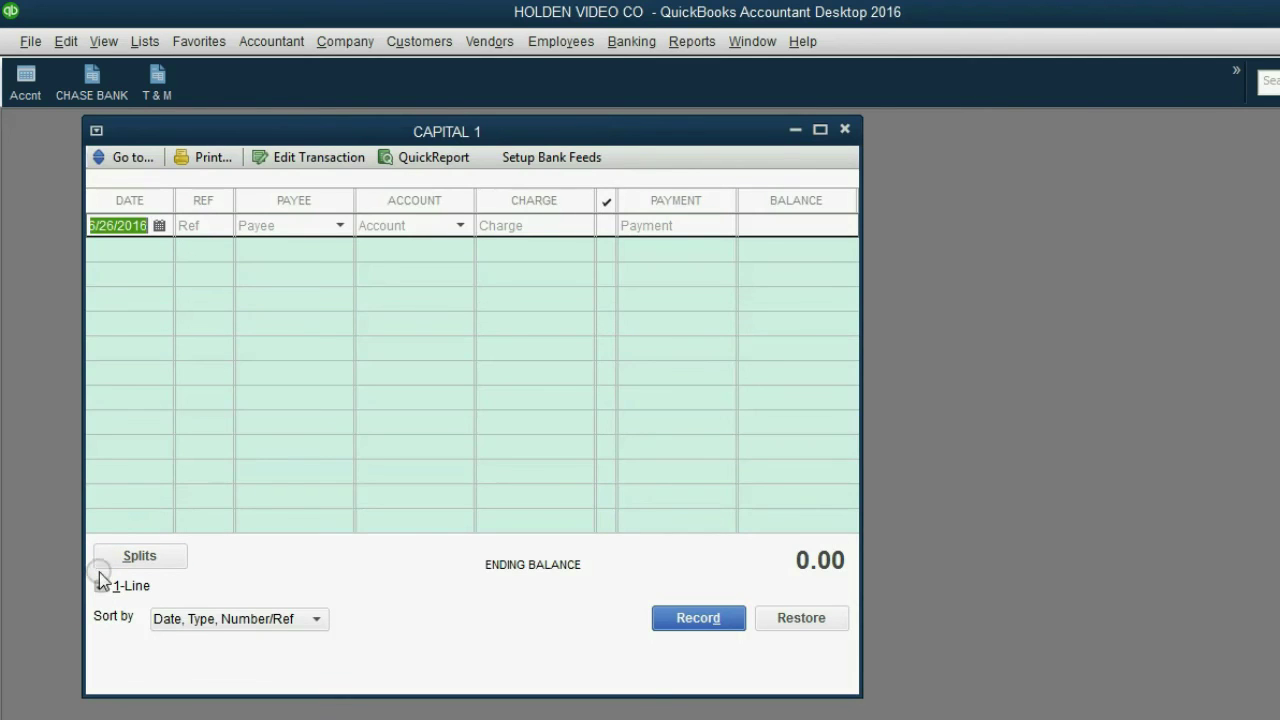
Add the CAPITAL 1 register as an icon bar shortcut
{"action": "left_click", "coordinate": [103, 41]}
{"action": "left_click", "coordinate": [155, 221]}
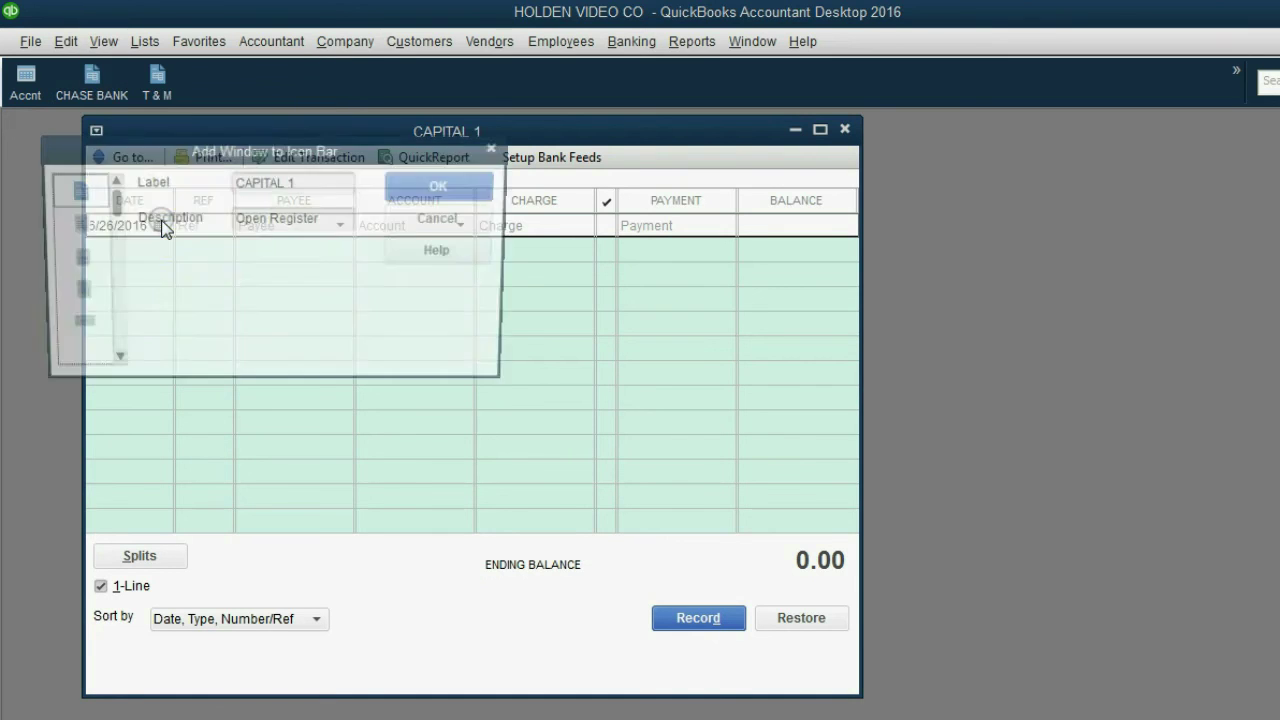
{"action": "left_click", "coordinate": [443, 188]}
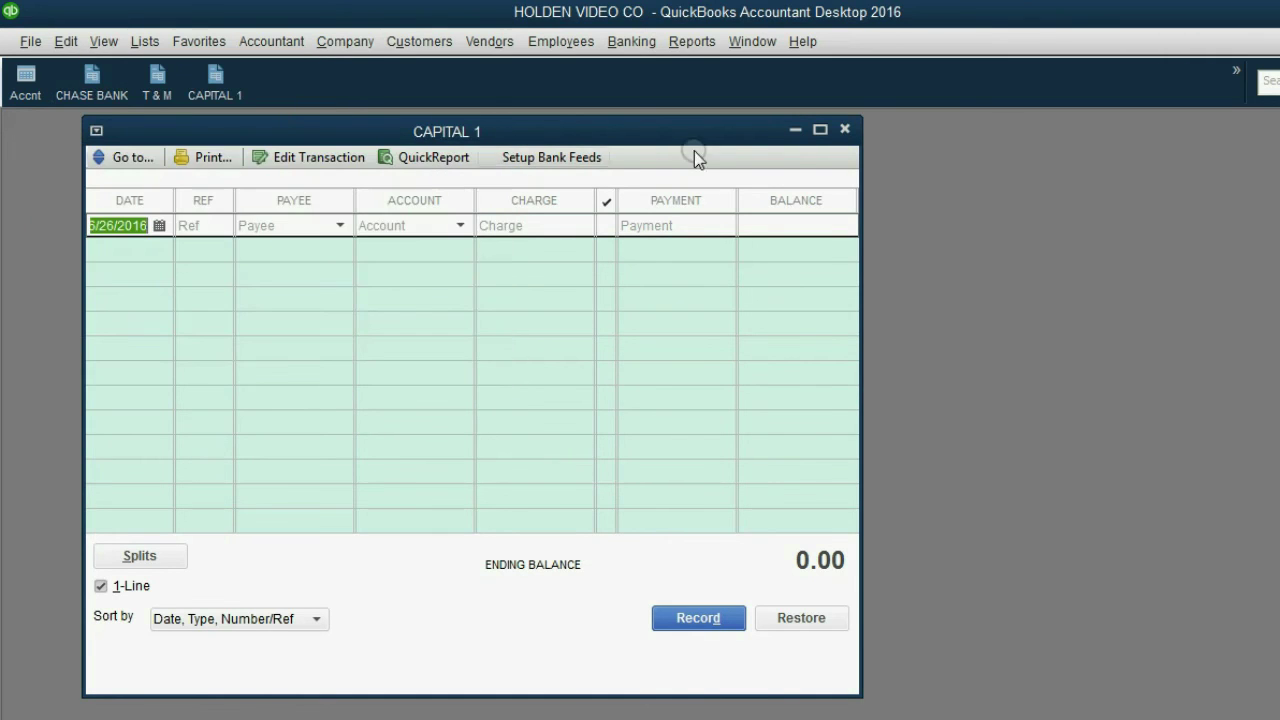
Close CAPITAL 1, then open the CHASE FREEDOM register in 1-Line view
{"action": "left_click", "coordinate": [846, 129]}
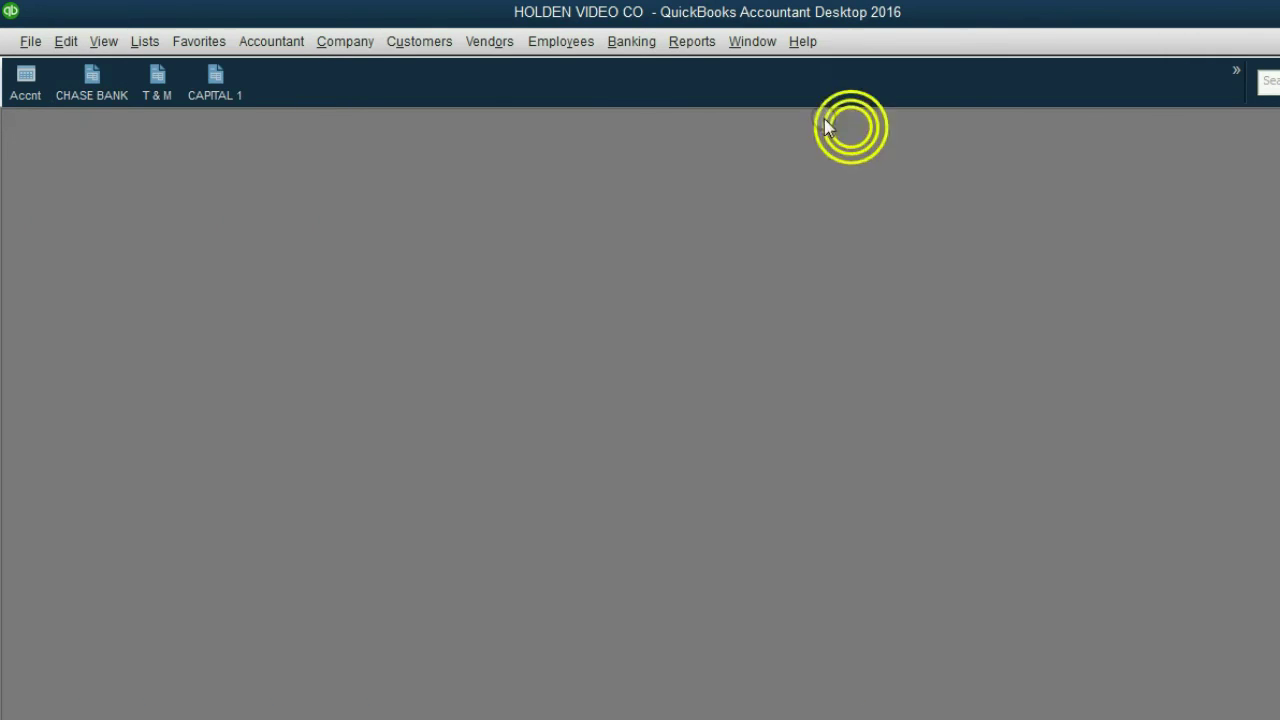
{"action": "left_click", "coordinate": [634, 42]}
{"action": "left_click", "coordinate": [651, 138]}
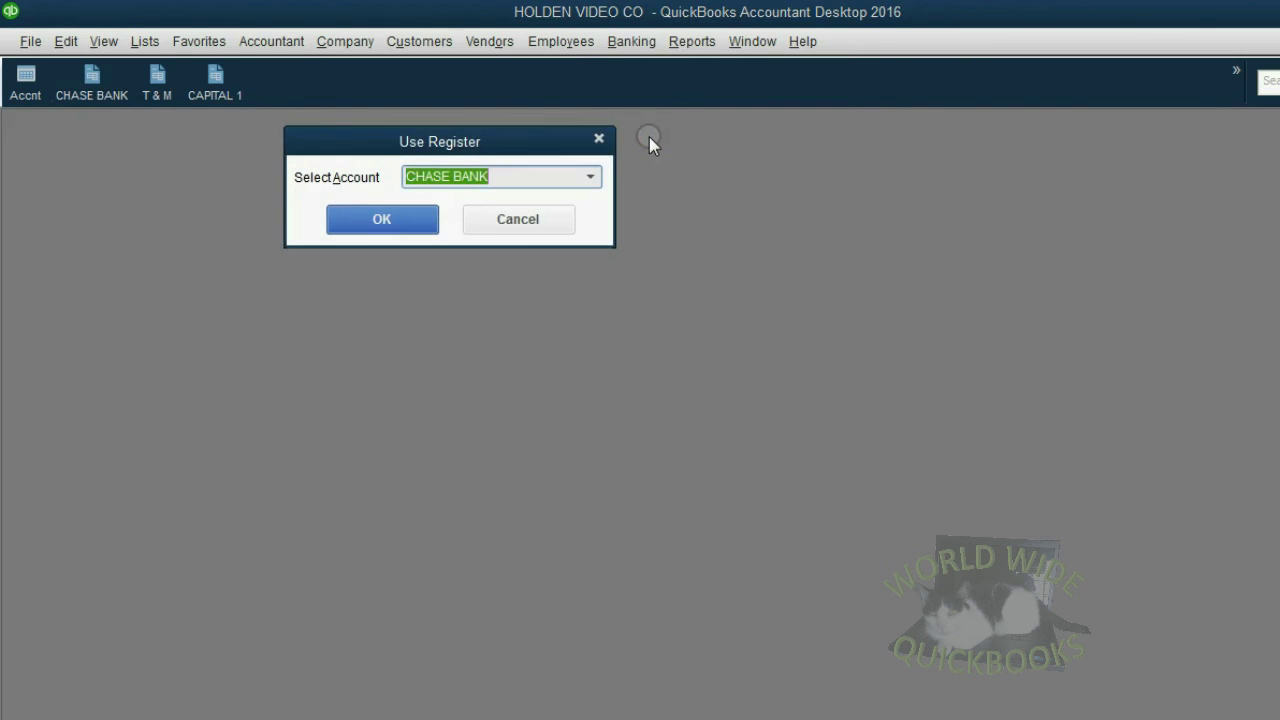
{"action": "left_click", "coordinate": [595, 176]}
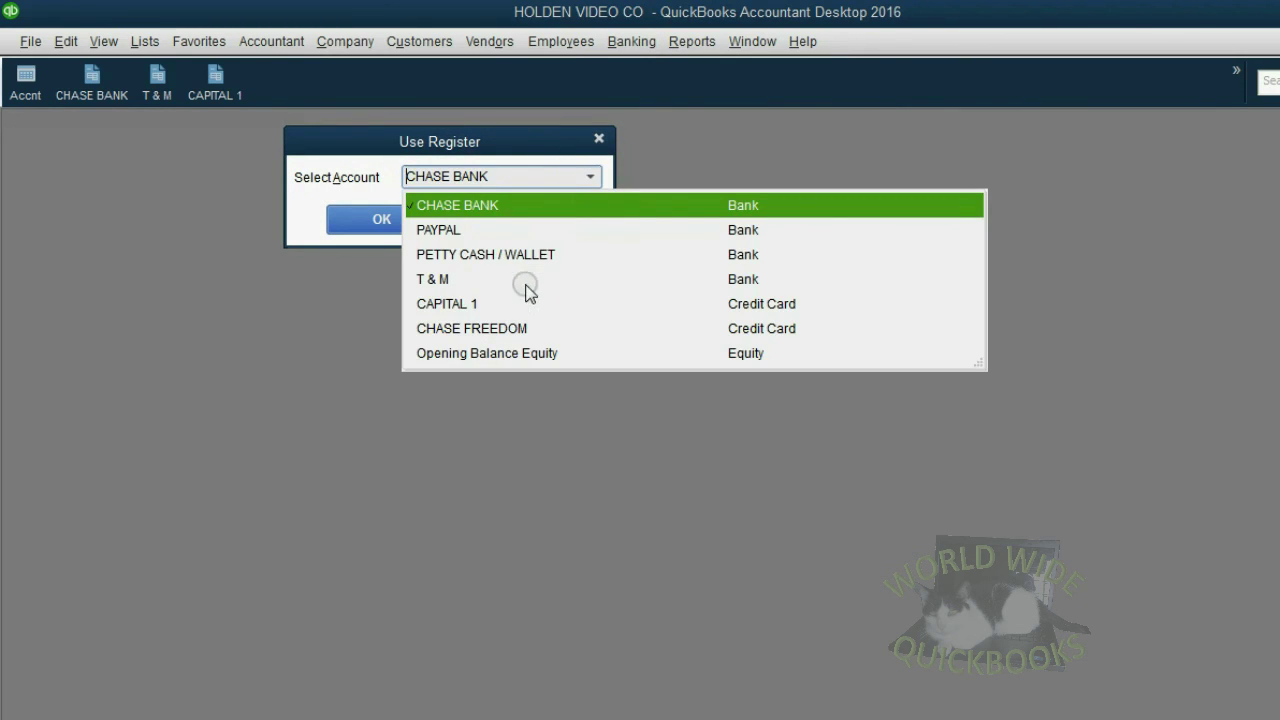
{"action": "left_click", "coordinate": [519, 327]}
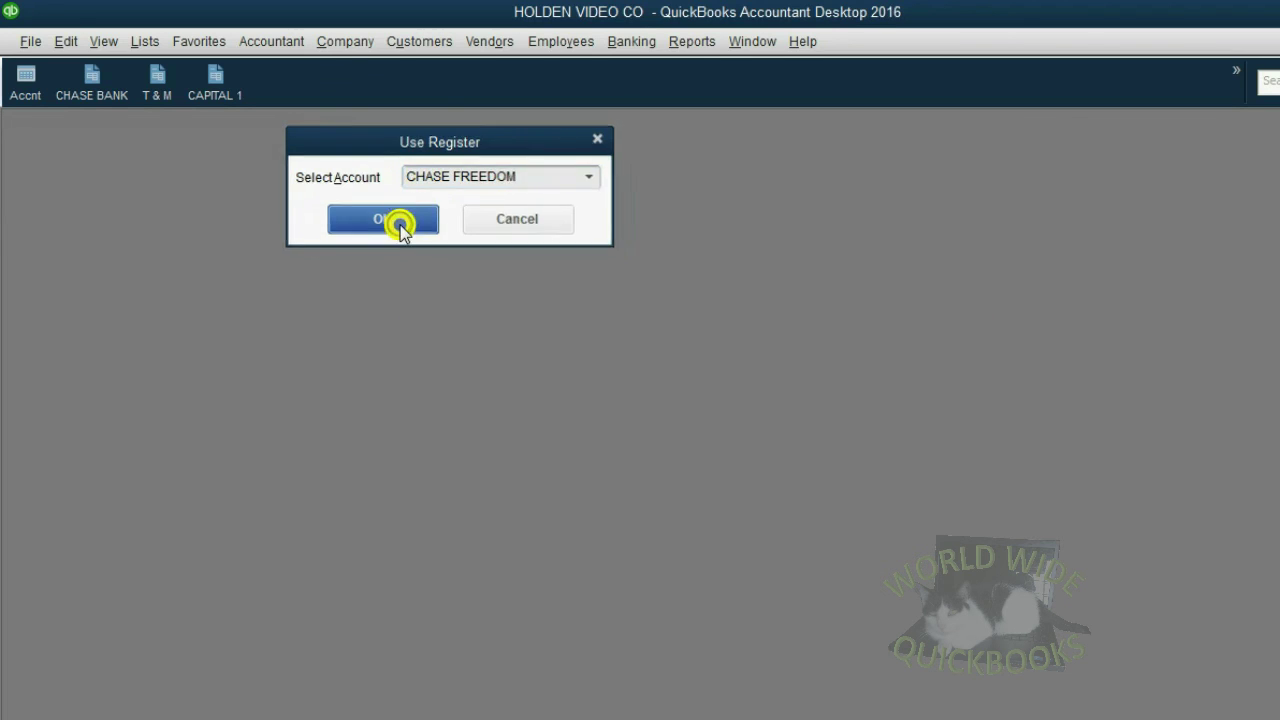
{"action": "left_click", "coordinate": [410, 222]}
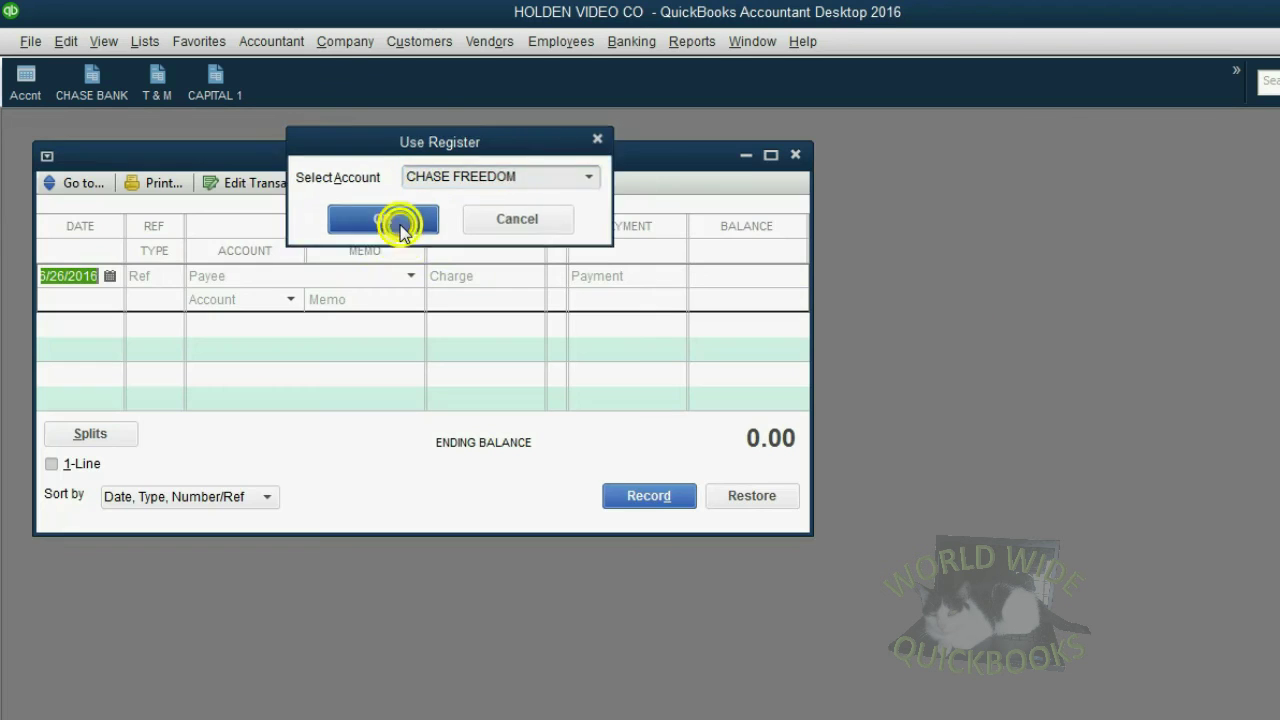
{"action": "left_click", "coordinate": [76, 465]}
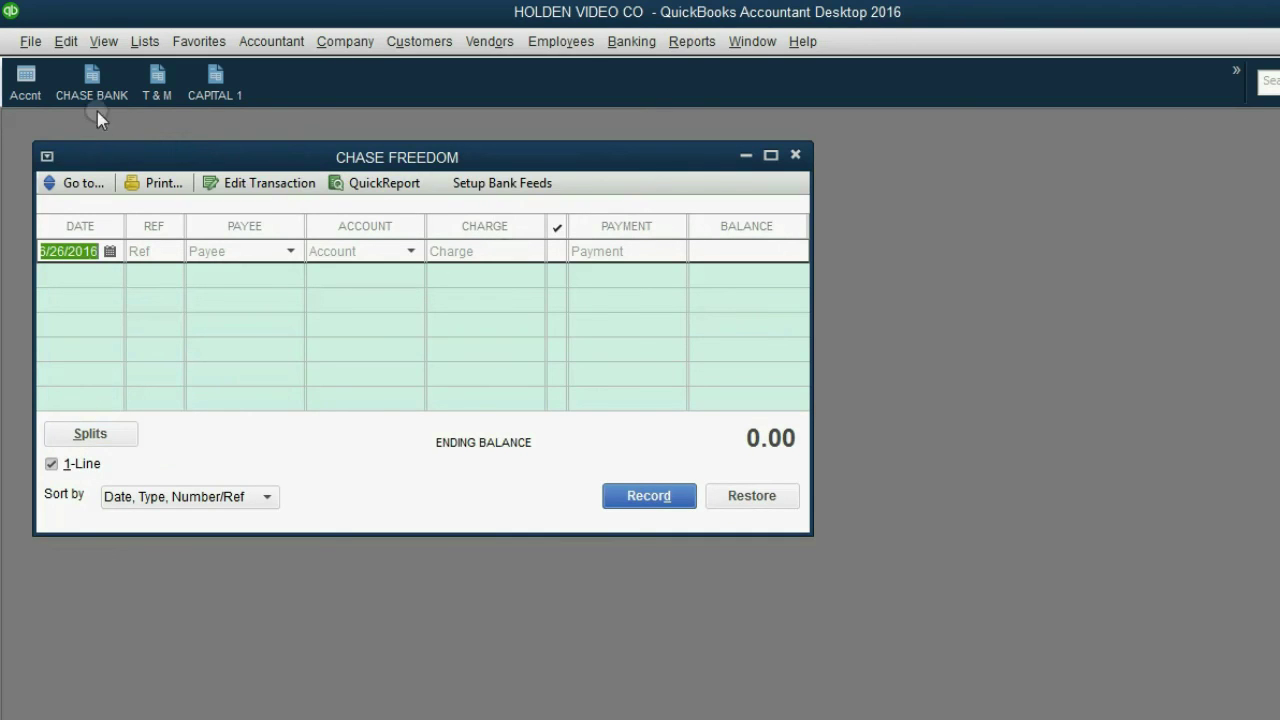
Add the CHASE FREEDOM register to the icon bar and close the register
{"action": "left_click", "coordinate": [103, 41]}
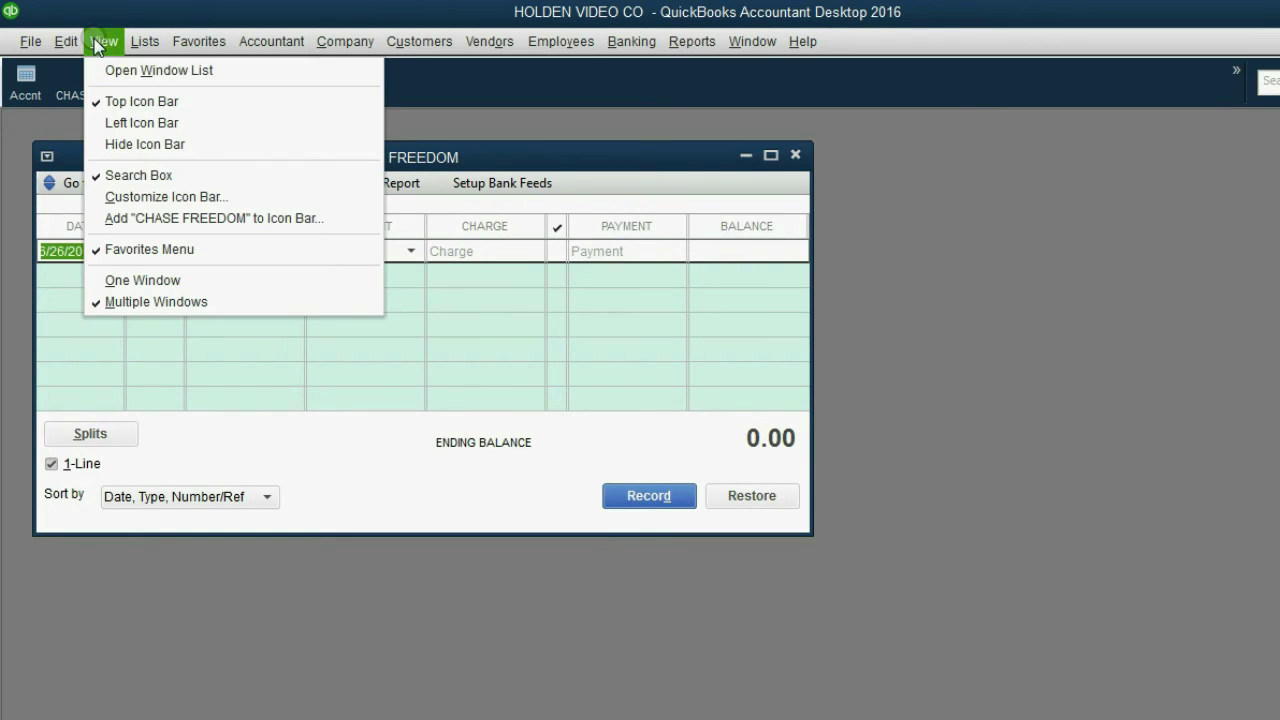
{"action": "left_click", "coordinate": [176, 216]}
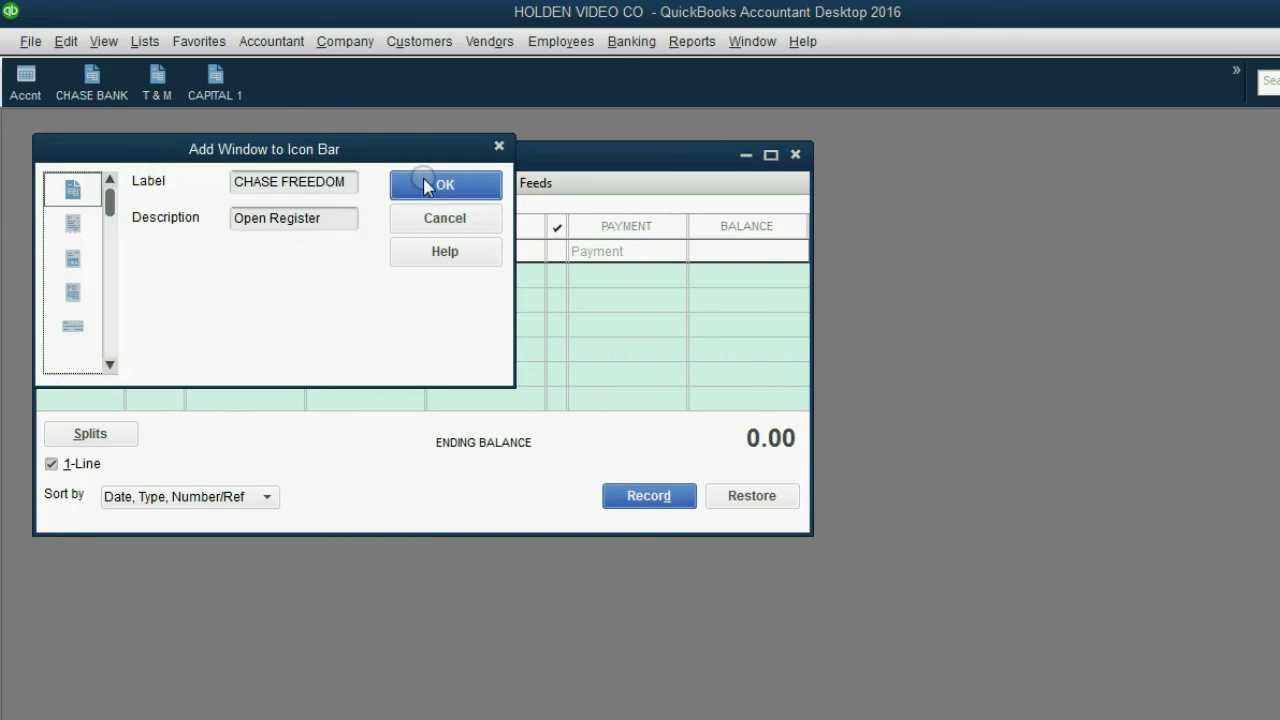
{"action": "left_click", "coordinate": [428, 188]}
{"action": "left_click", "coordinate": [795, 155]}
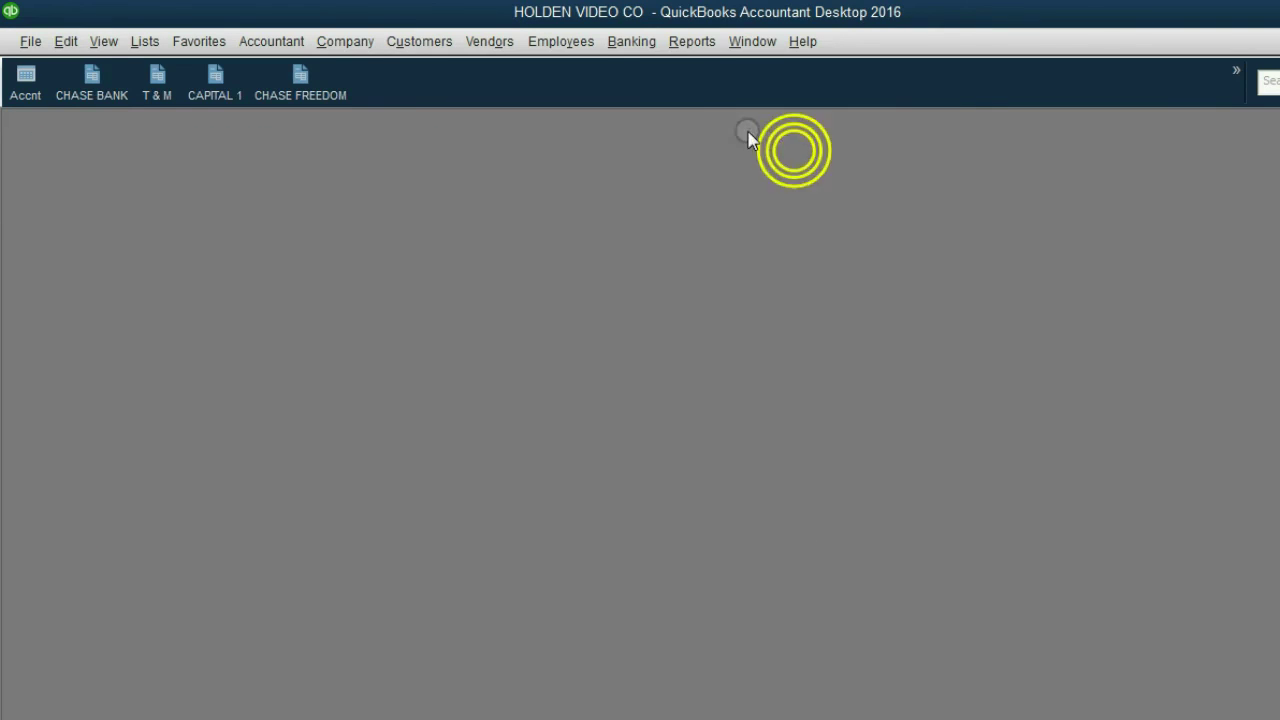
Open the PAYPAL register through Use Register and switch it to 1-Line rows
{"action": "left_click", "coordinate": [631, 42]}
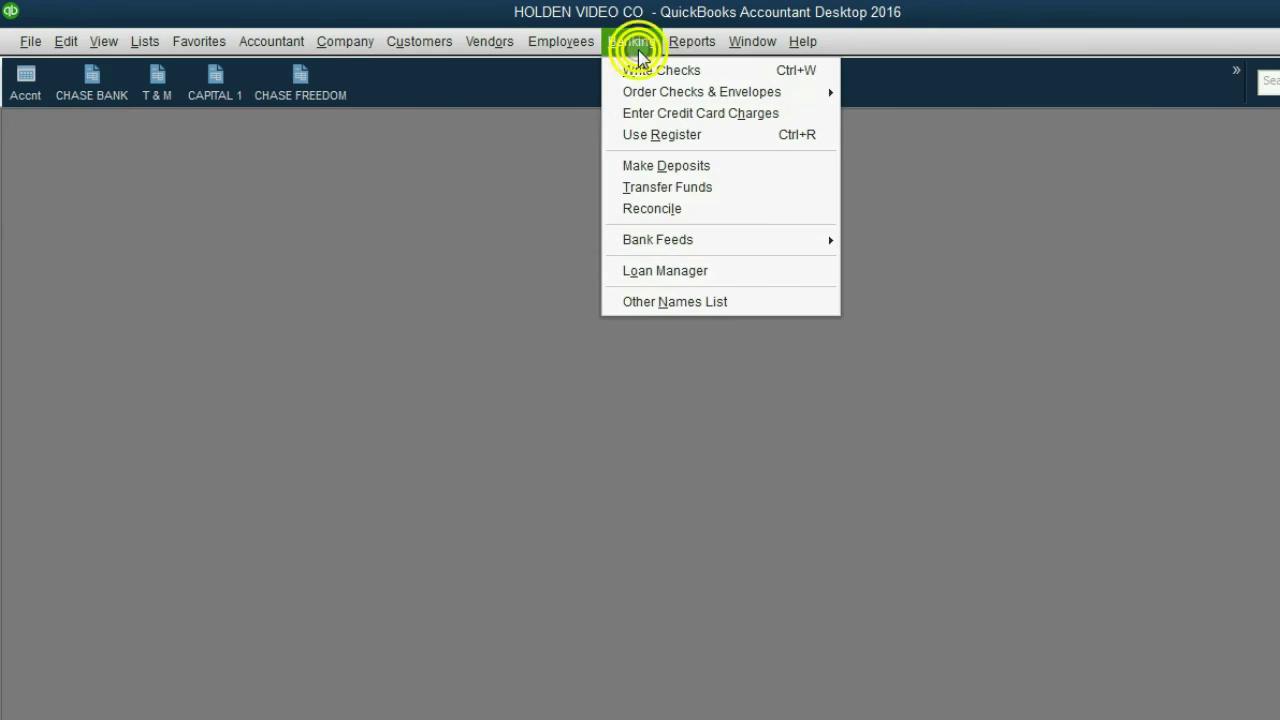
{"action": "left_click", "coordinate": [664, 136]}
{"action": "left_click", "coordinate": [591, 178]}
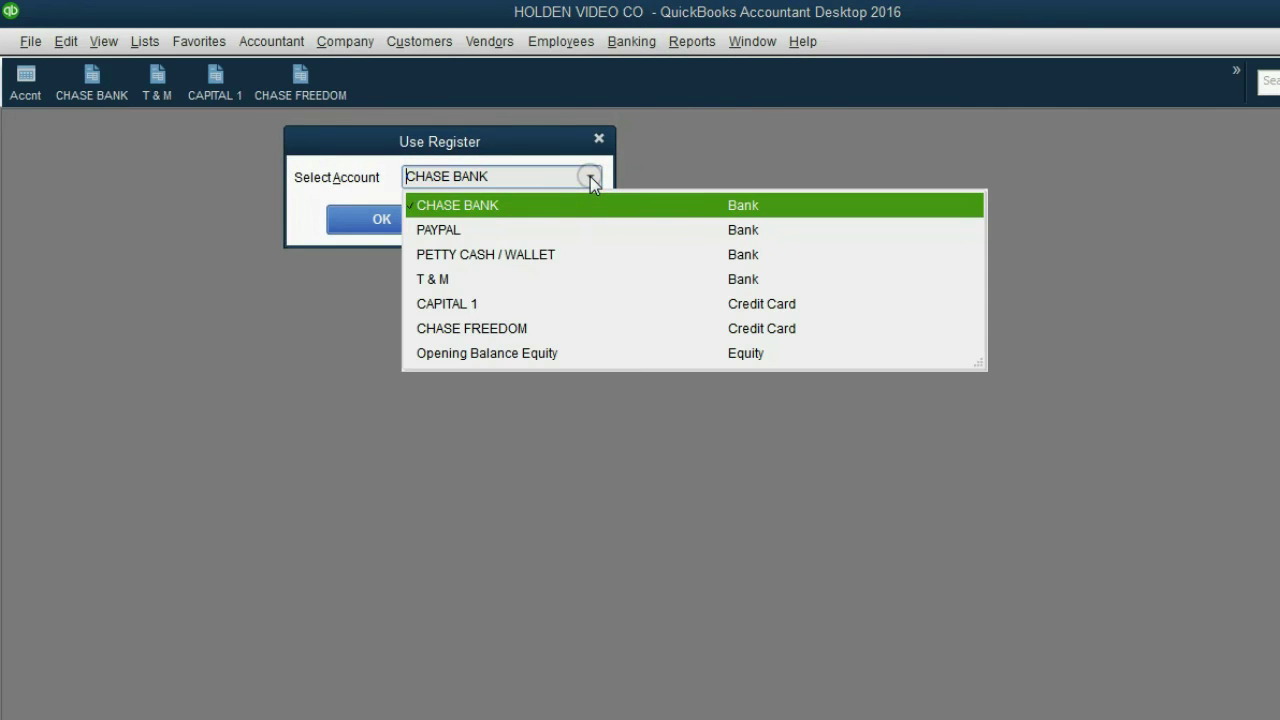
{"action": "left_click", "coordinate": [539, 234]}
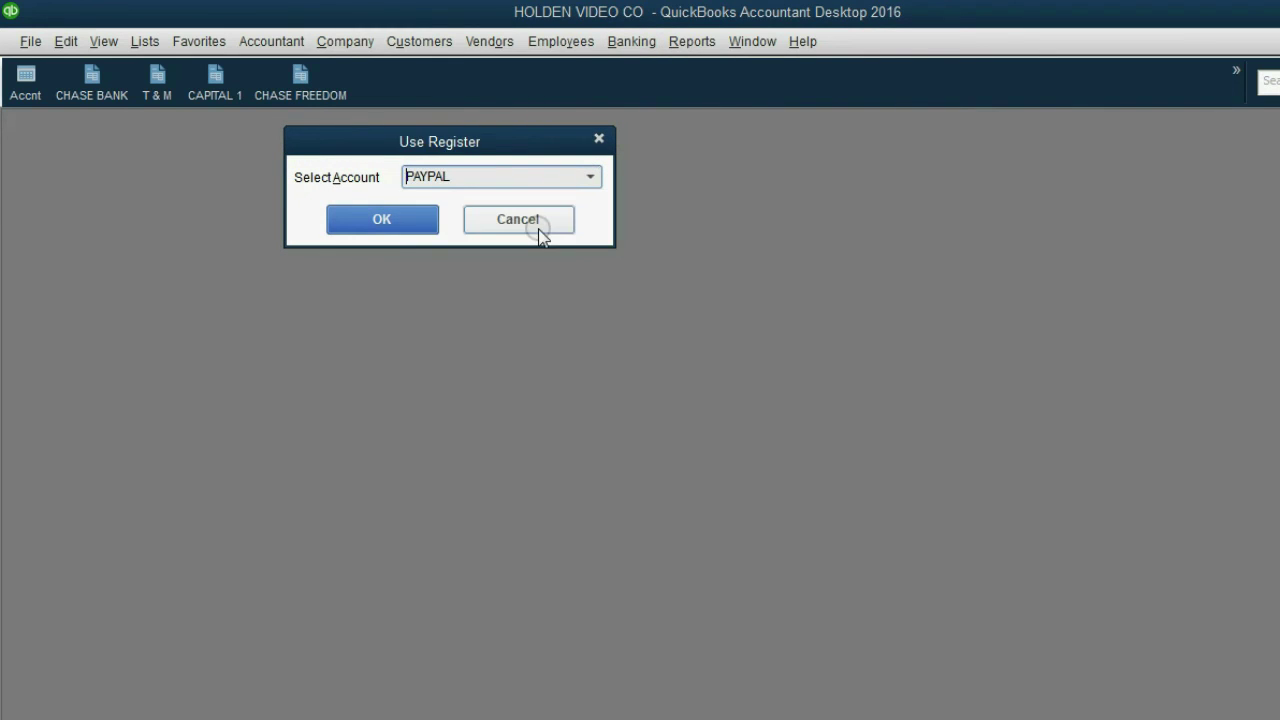
{"action": "left_click", "coordinate": [405, 221]}
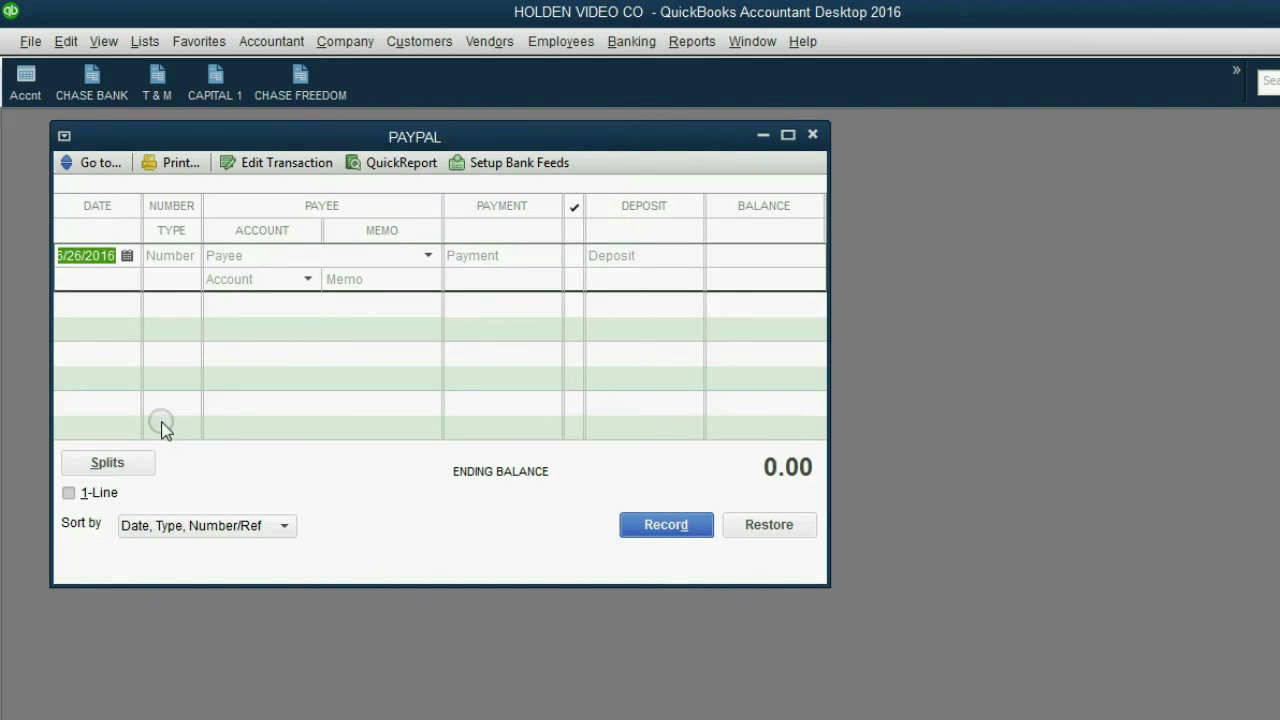
{"action": "left_click", "coordinate": [68, 493]}
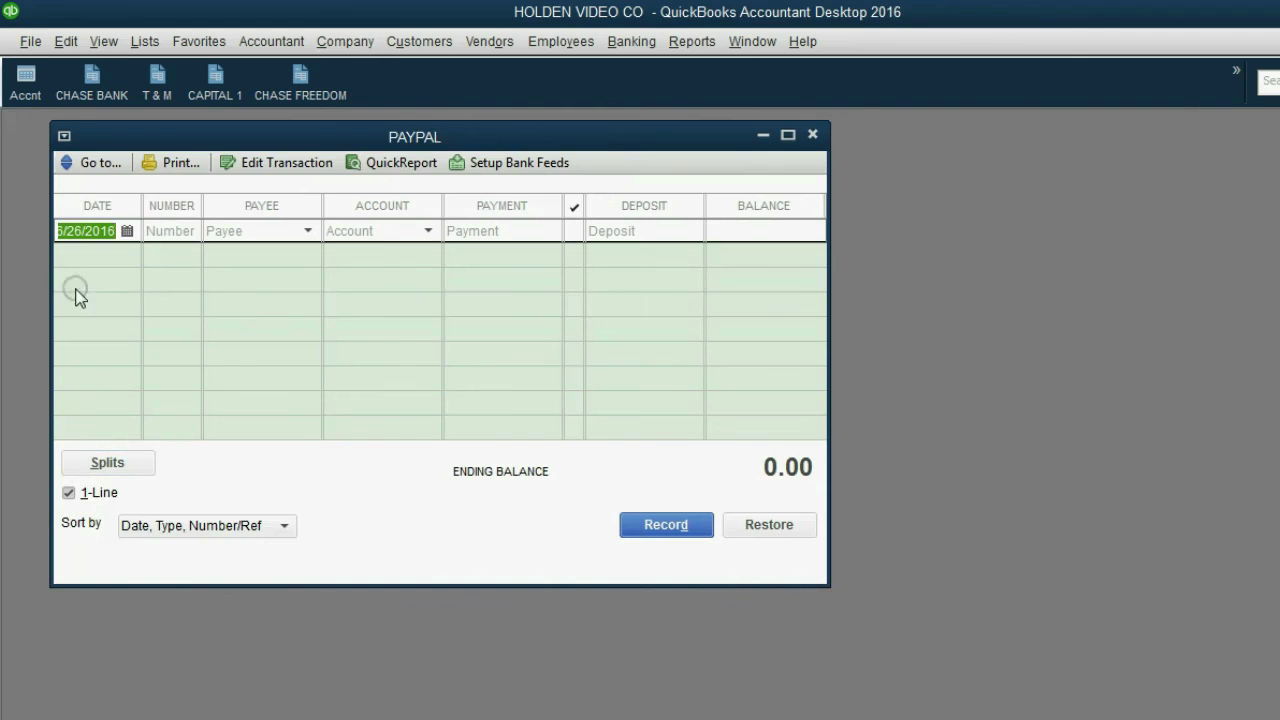
{"action": "left_click", "coordinate": [97, 45]}
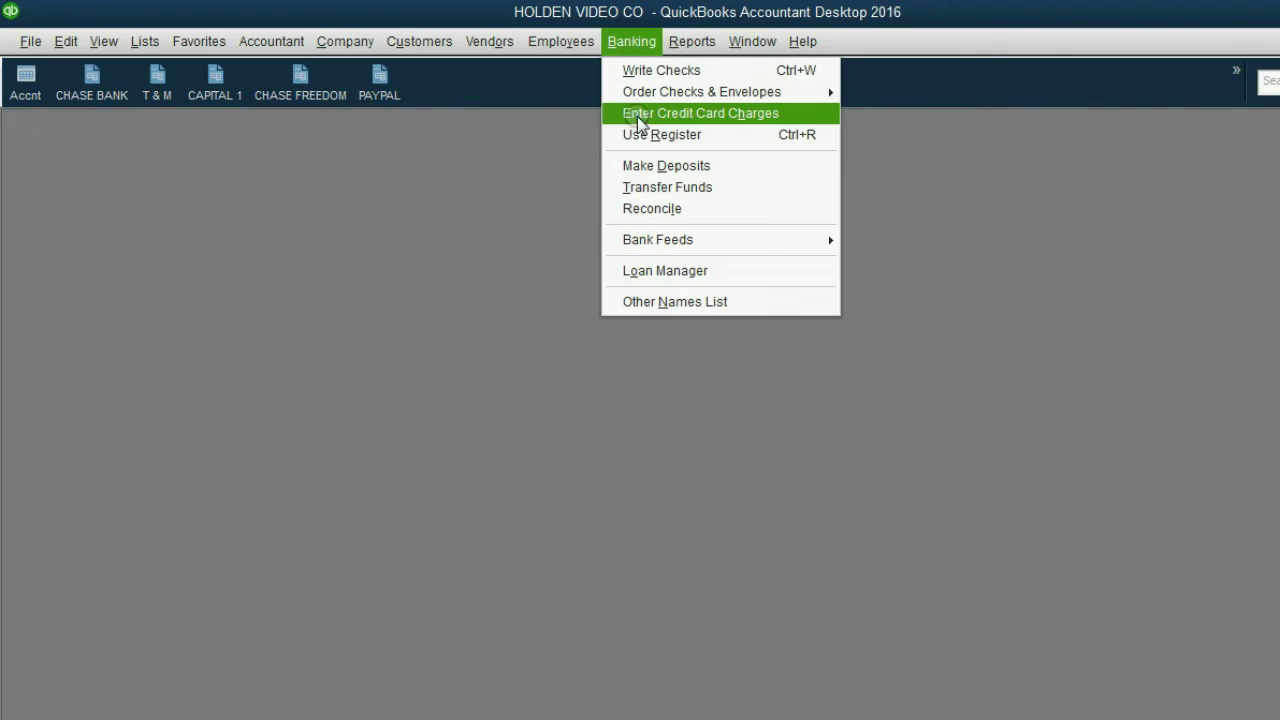
Open the PETTY CASH / WALLET account register from Banking > Use Register
{"action": "left_click", "coordinate": [645, 136]}
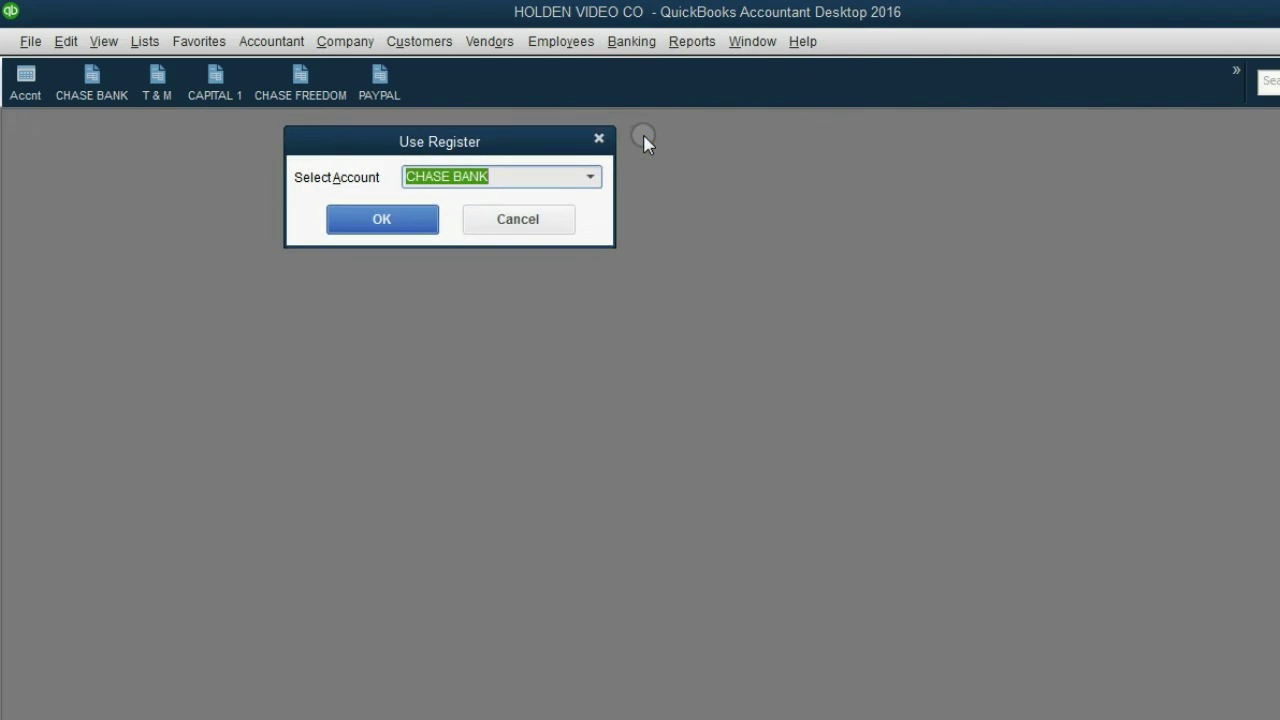
{"action": "left_click", "coordinate": [589, 177]}
{"action": "left_click", "coordinate": [523, 254]}
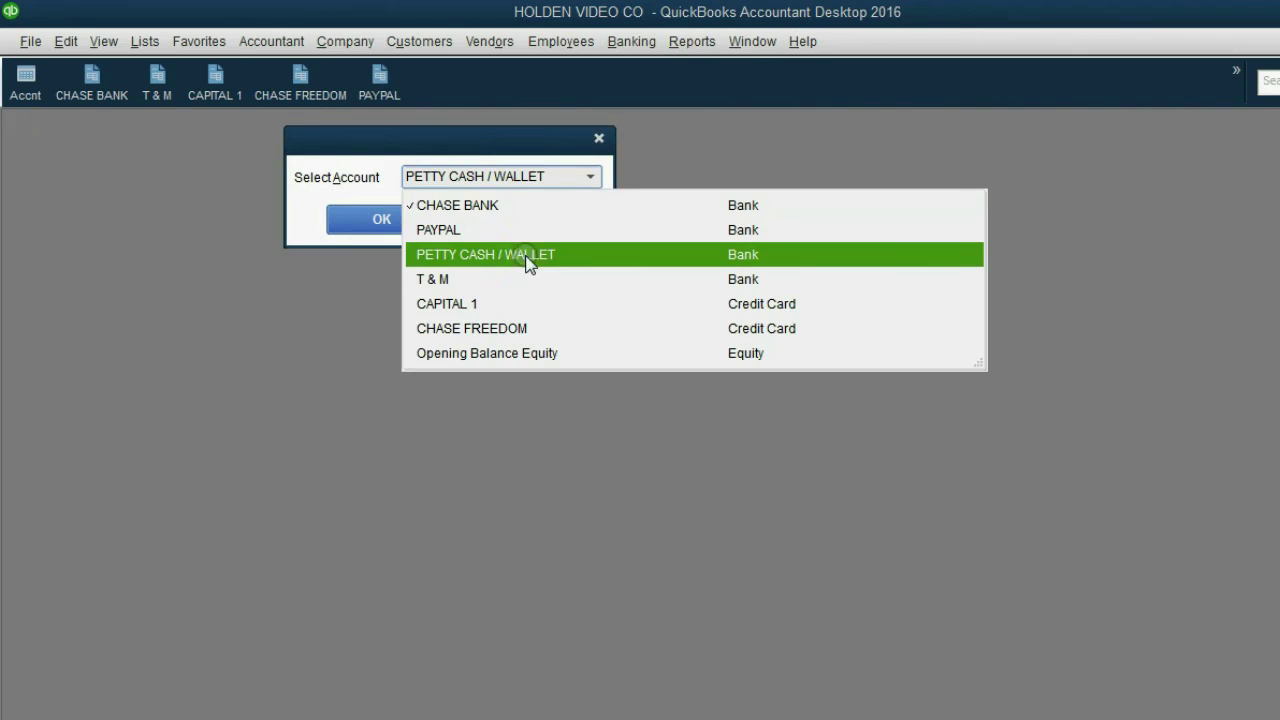
{"action": "left_click", "coordinate": [405, 220]}
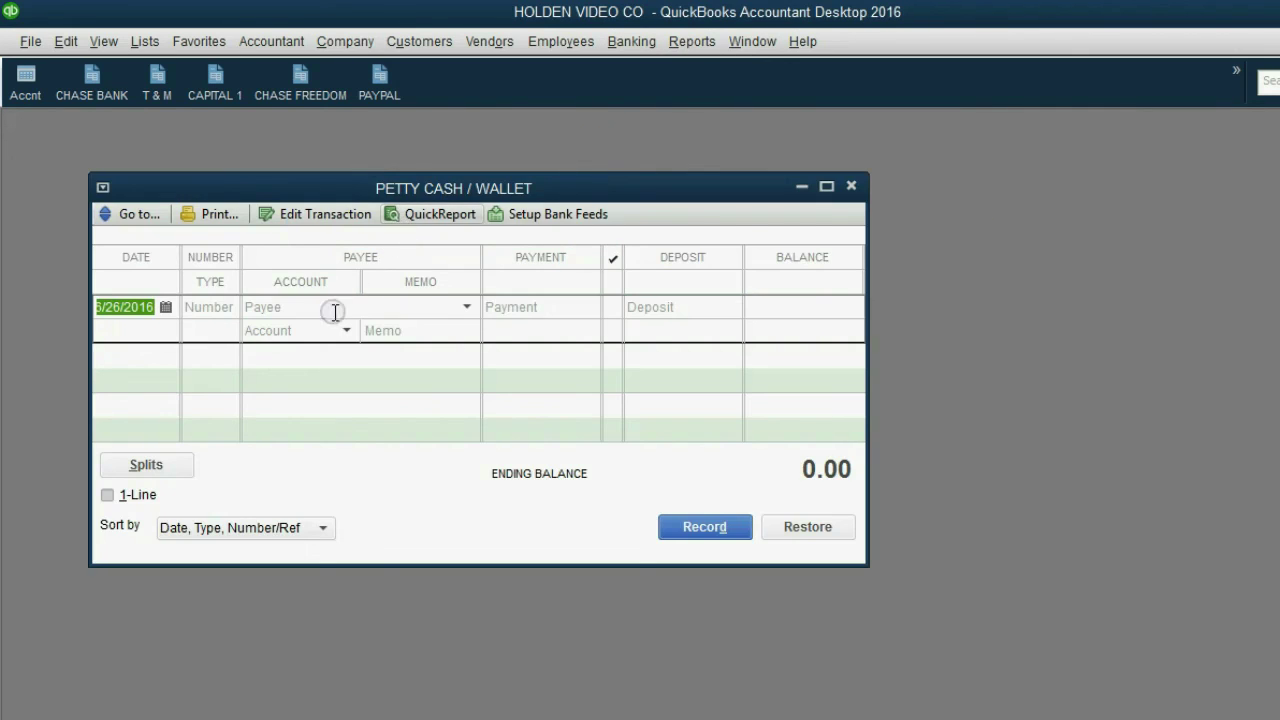
Show the PETTY CASH / WALLET register in 1-Line rows and begin adding it to the icon bar
{"action": "left_click", "coordinate": [161, 490]}
{"action": "left_click", "coordinate": [136, 494]}
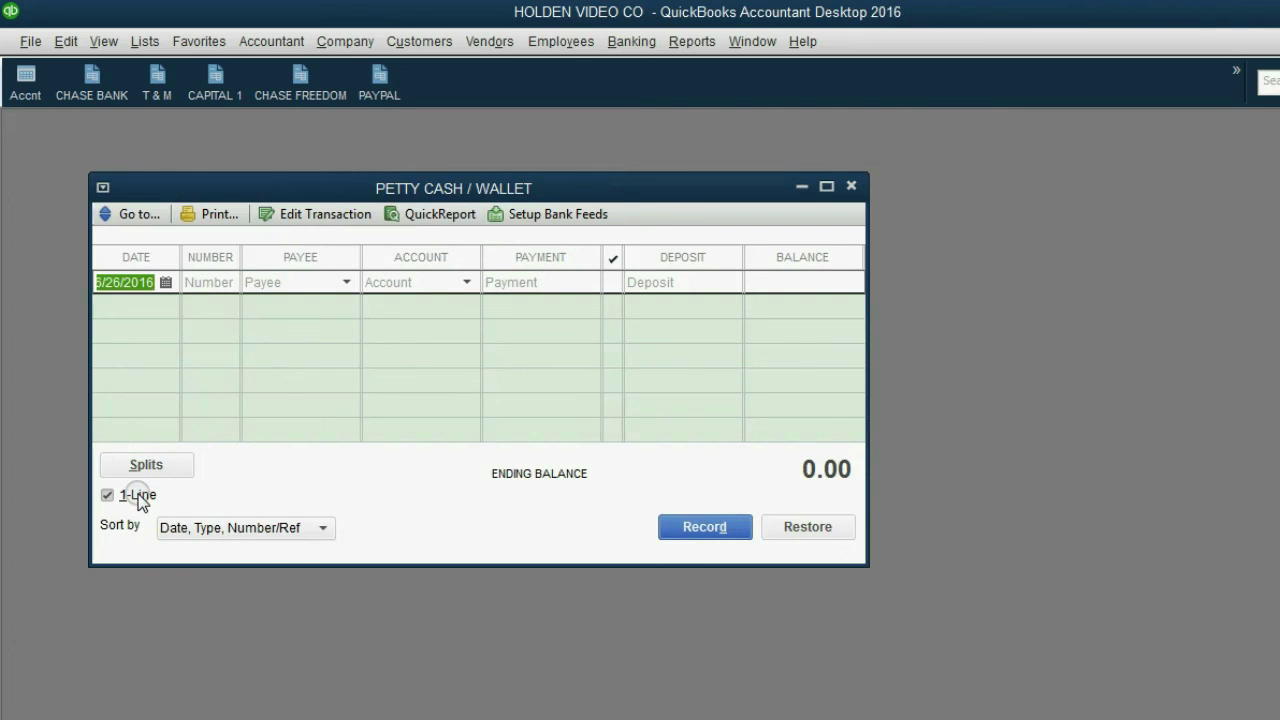
{"action": "left_click", "coordinate": [103, 41]}
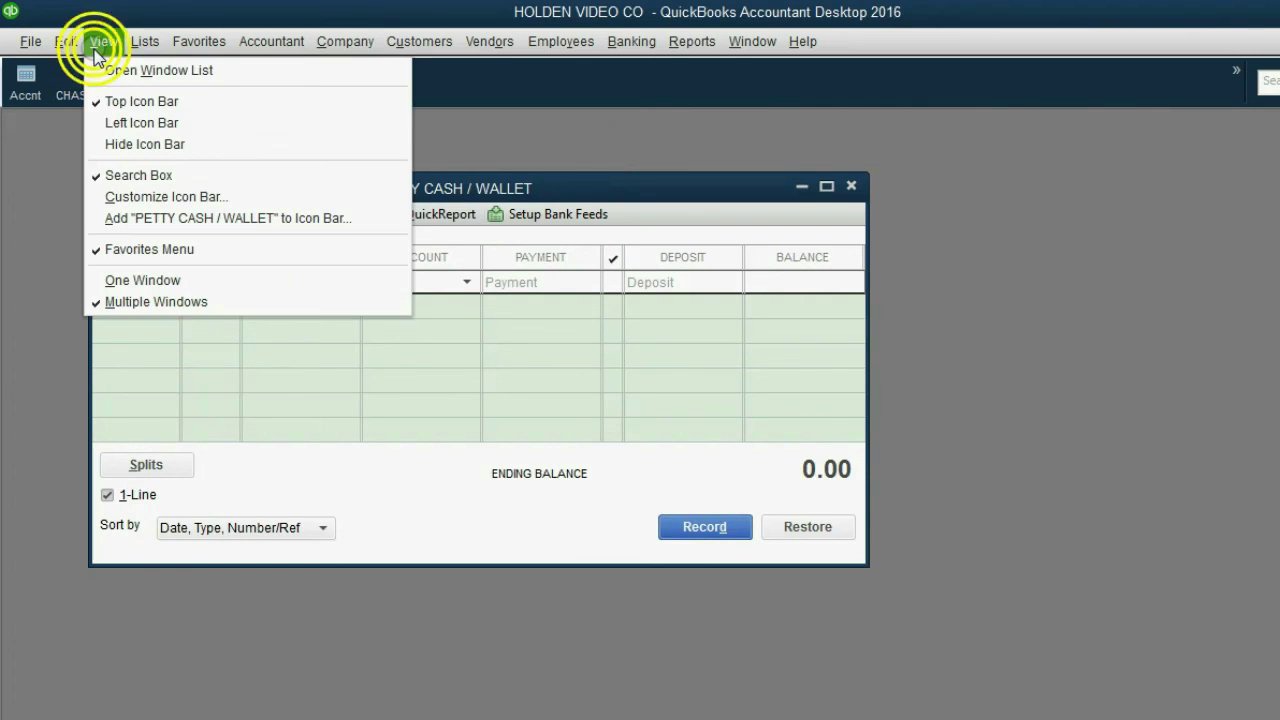
{"action": "left_click", "coordinate": [175, 209]}
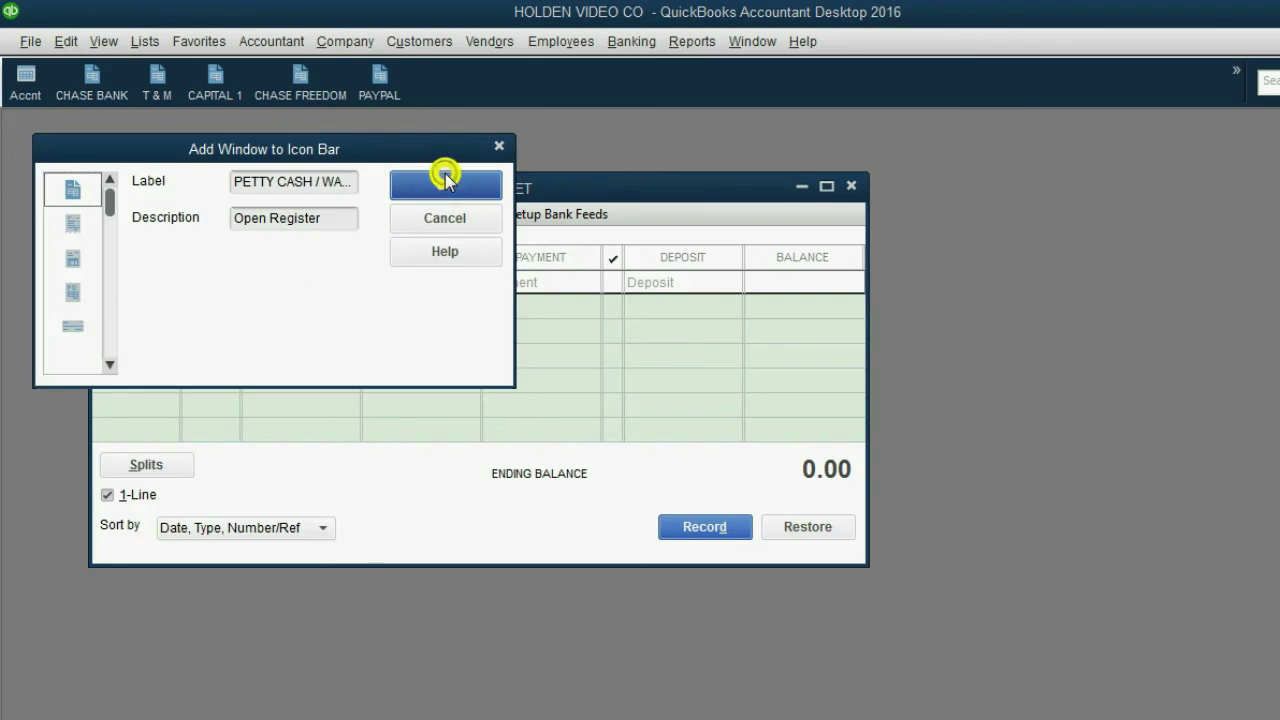